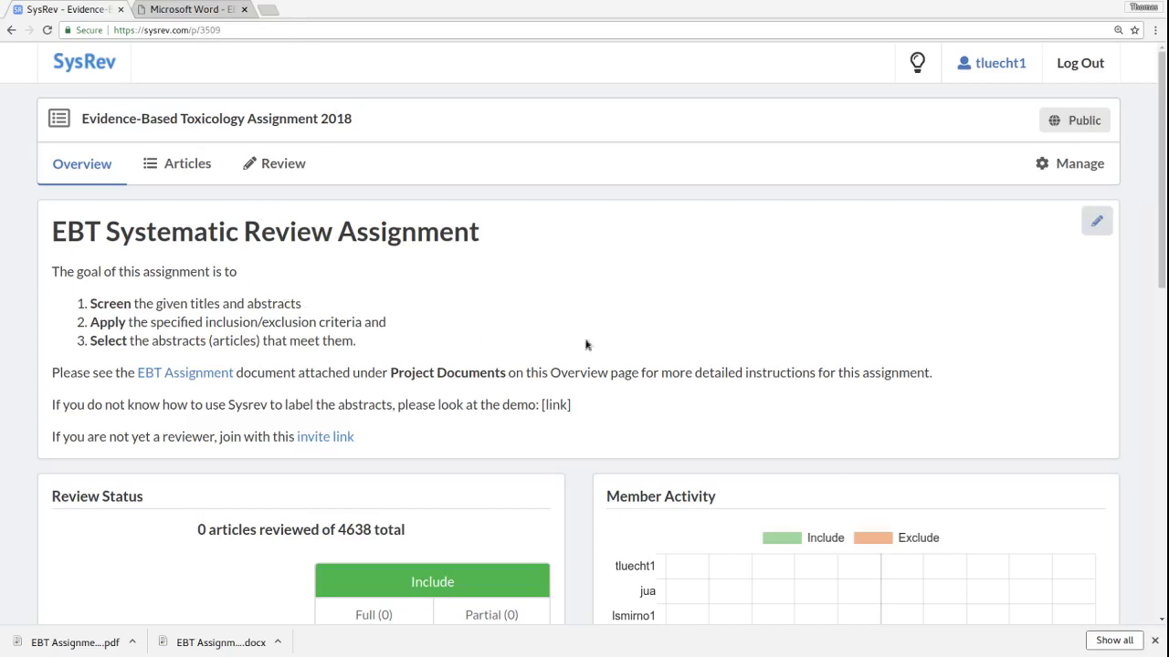
# Examine the project overview, including the assignment goals, review status, member activity and project documents.
pyautogui.scroll(-1, 651, 343)
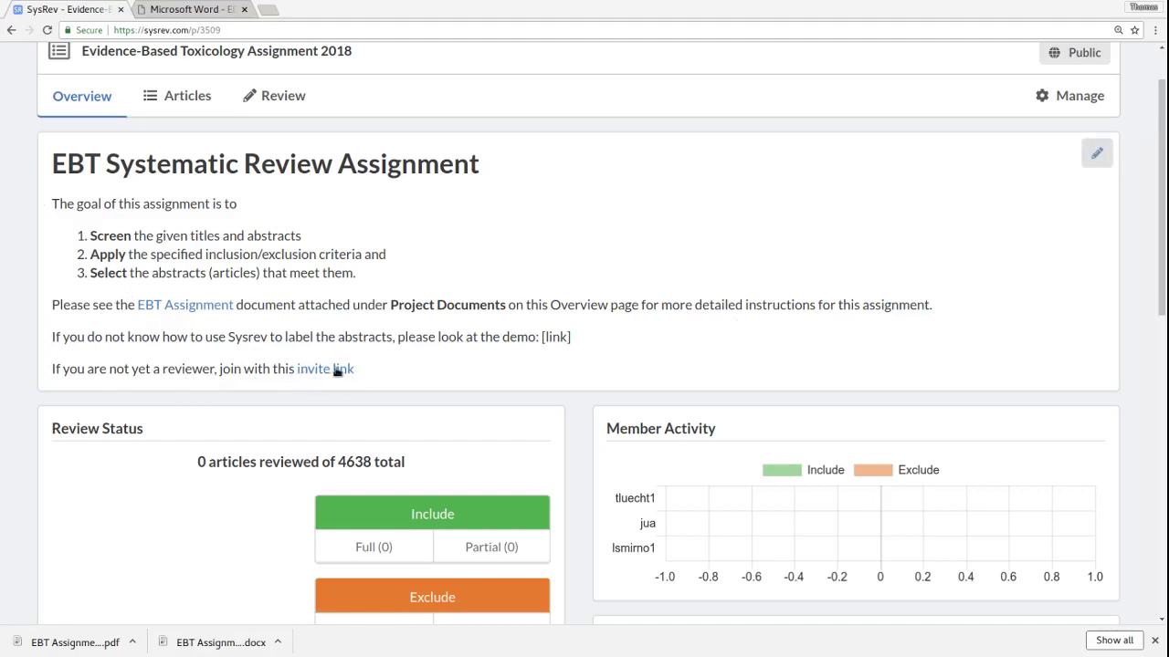
pyautogui.scroll(-1, 639, 320)
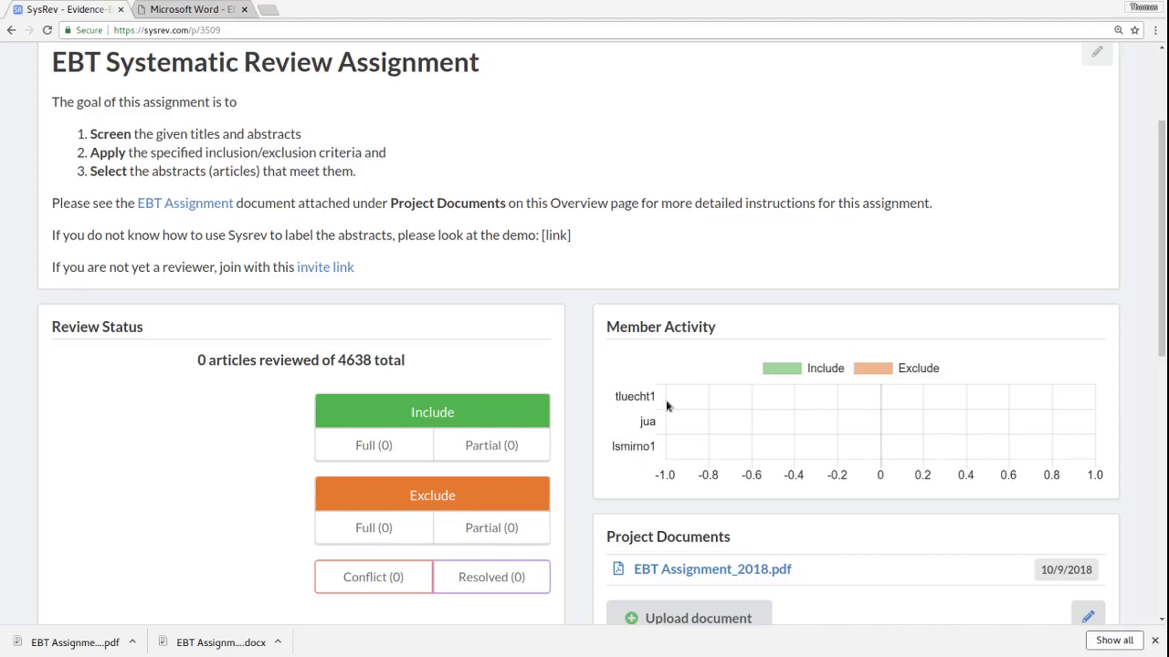
pyautogui.scroll(-2, 577, 433)
pyautogui.scroll(2, 689, 402)
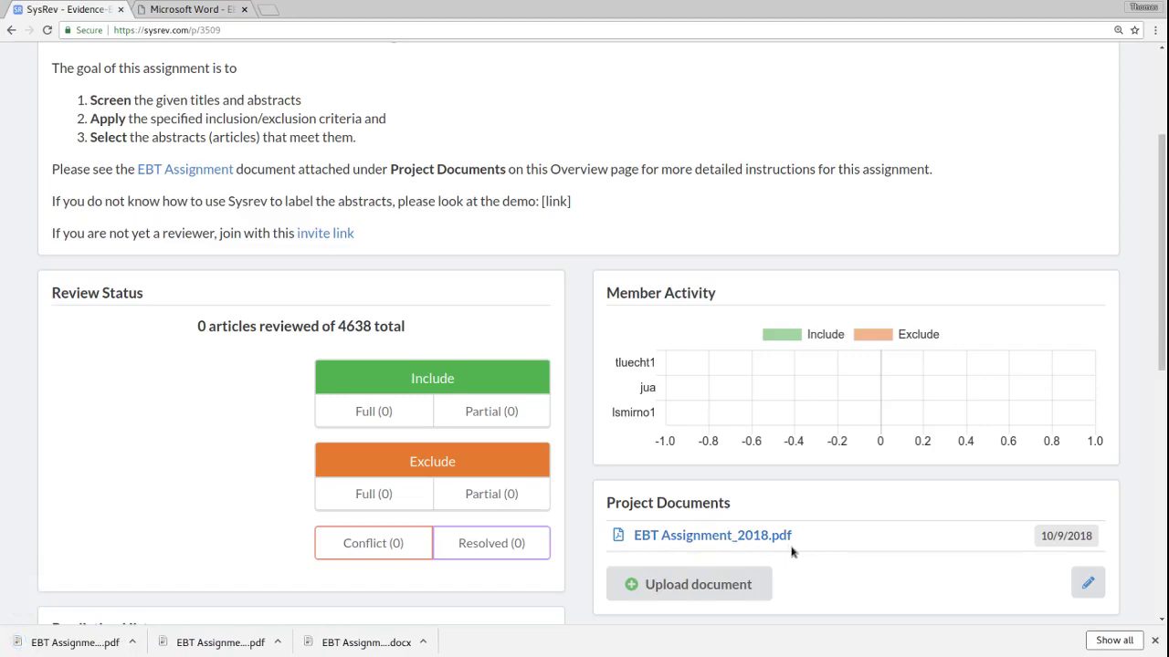
# Open the EBT Assignment PDF and examine its instructions, inclusion criteria and exclusion criteria.
pyautogui.click(84, 642)
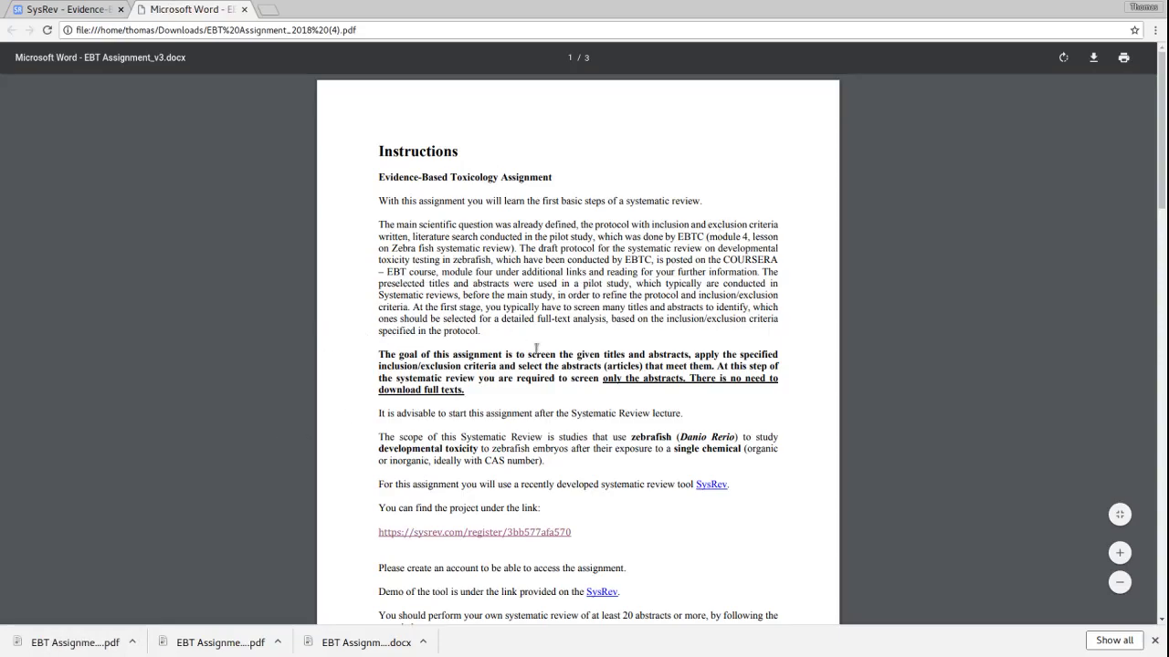
pyautogui.scroll(-3, 614, 309)
pyautogui.scroll(-15, 607, 304)
pyautogui.scroll(10, 597, 300)
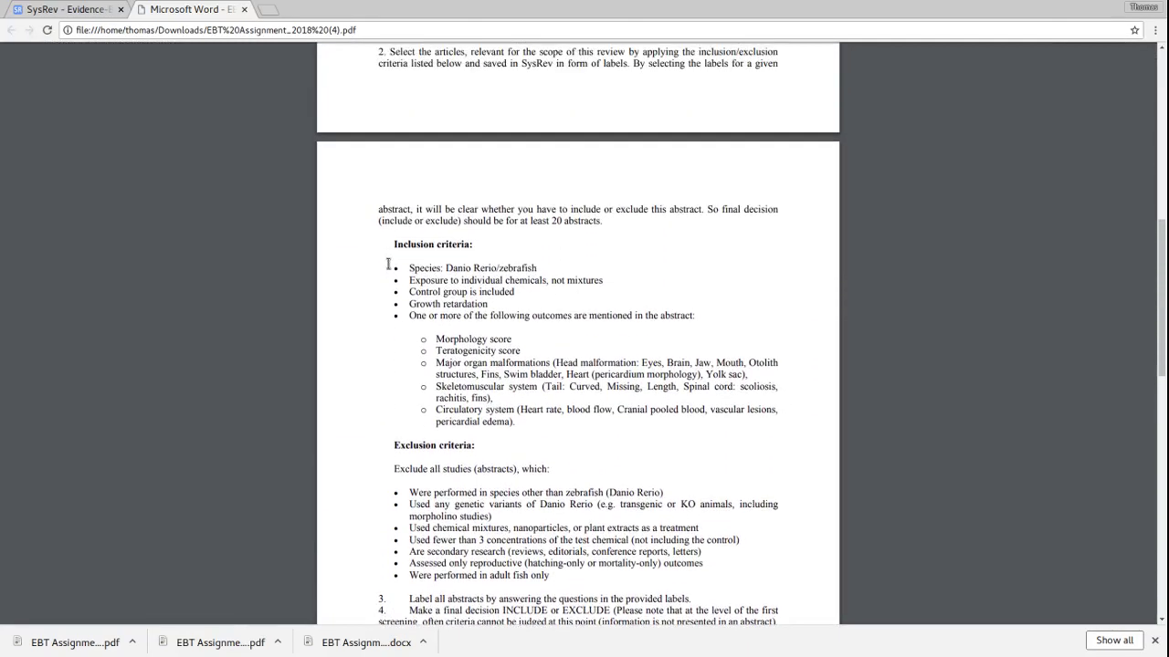
pyautogui.scroll(-1, 397, 267)
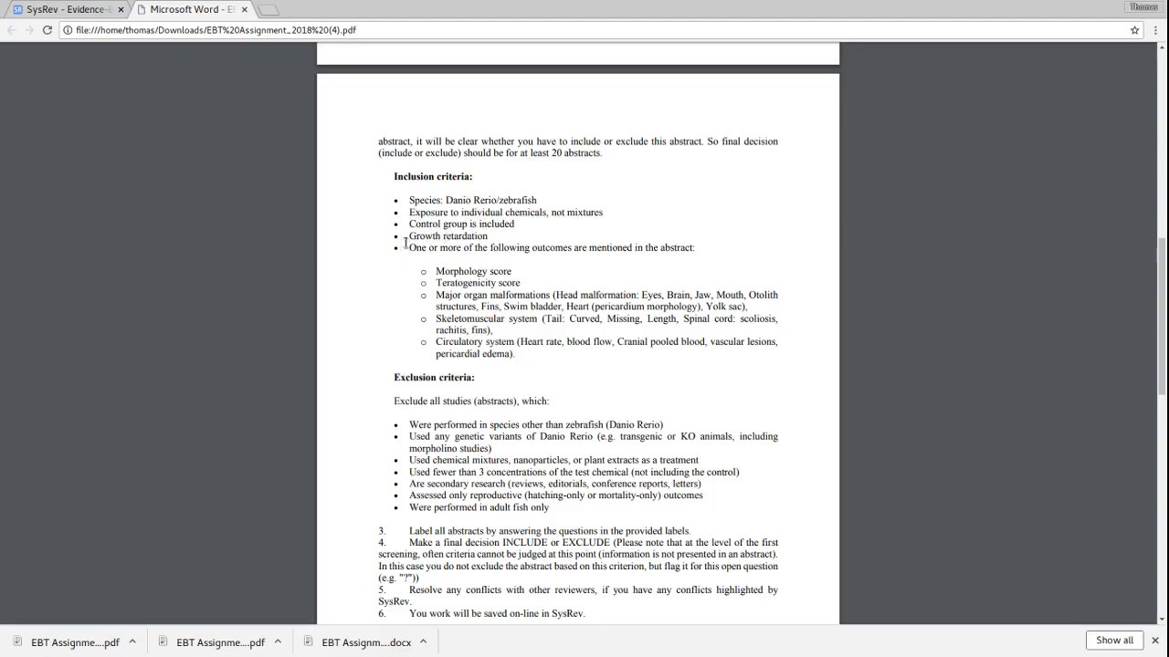
pyautogui.moveTo(409, 237); pyautogui.dragTo(480, 237)
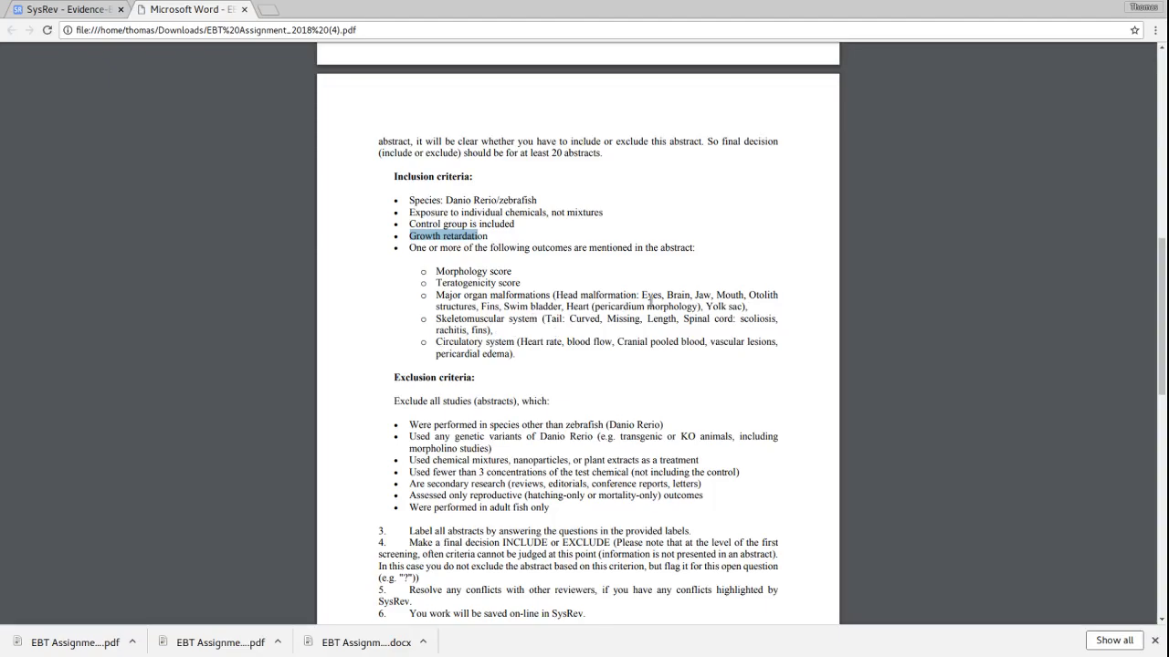
pyautogui.scroll(-2, 649, 301)
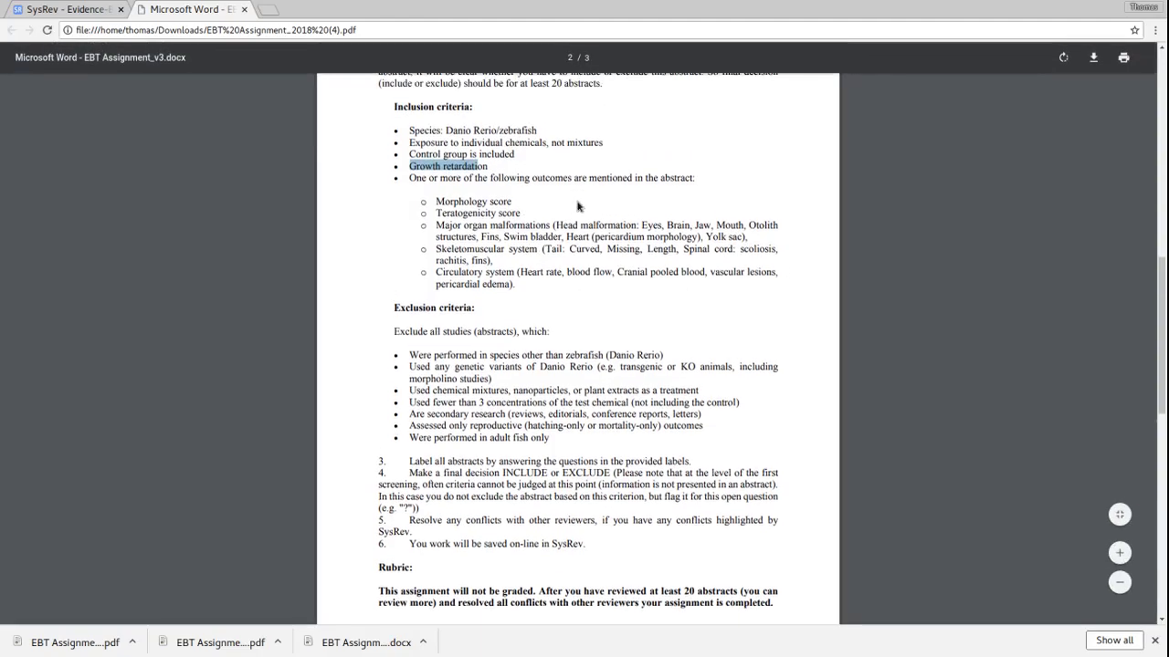
pyautogui.scroll(1, 566, 196)
pyautogui.click(639, 183)
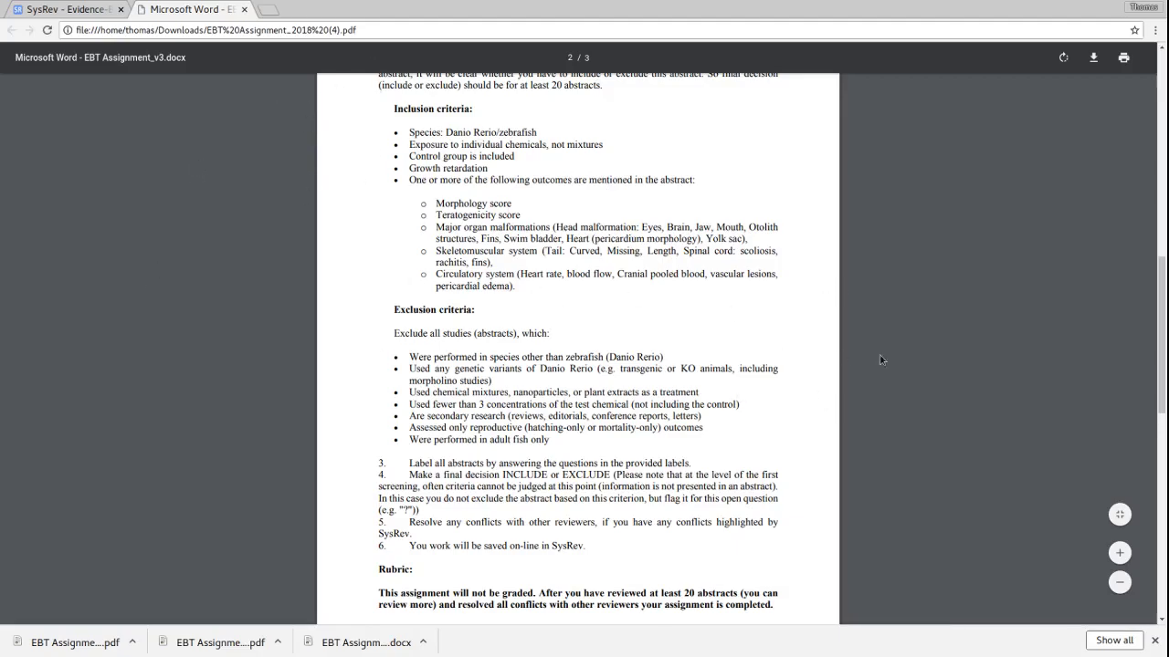
# Return to the SysRev project, open its article review and read the abstract through to the Set Labels section.
pyautogui.click(94, 20)
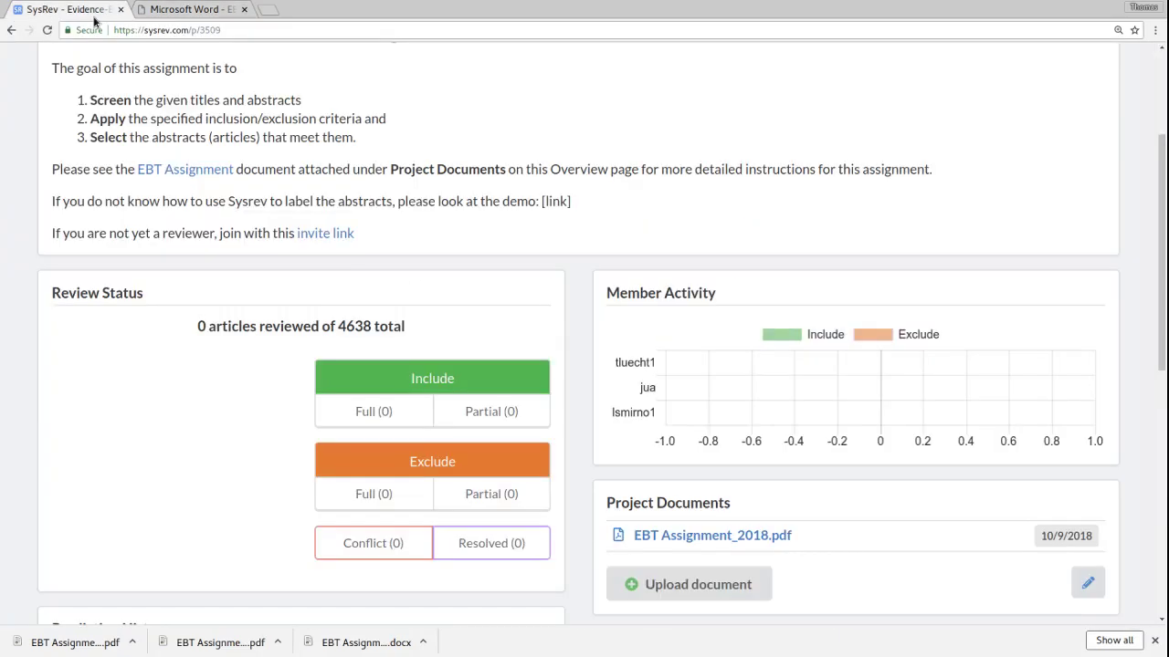
pyautogui.scroll(2, 665, 357)
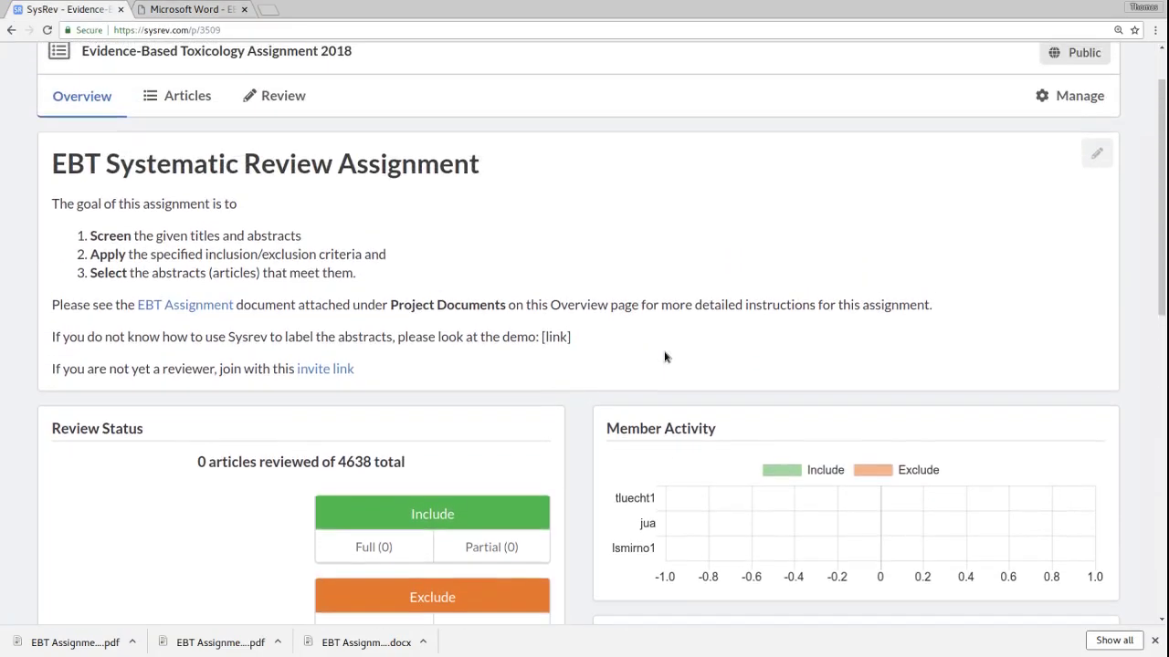
pyautogui.scroll(1, 664, 357)
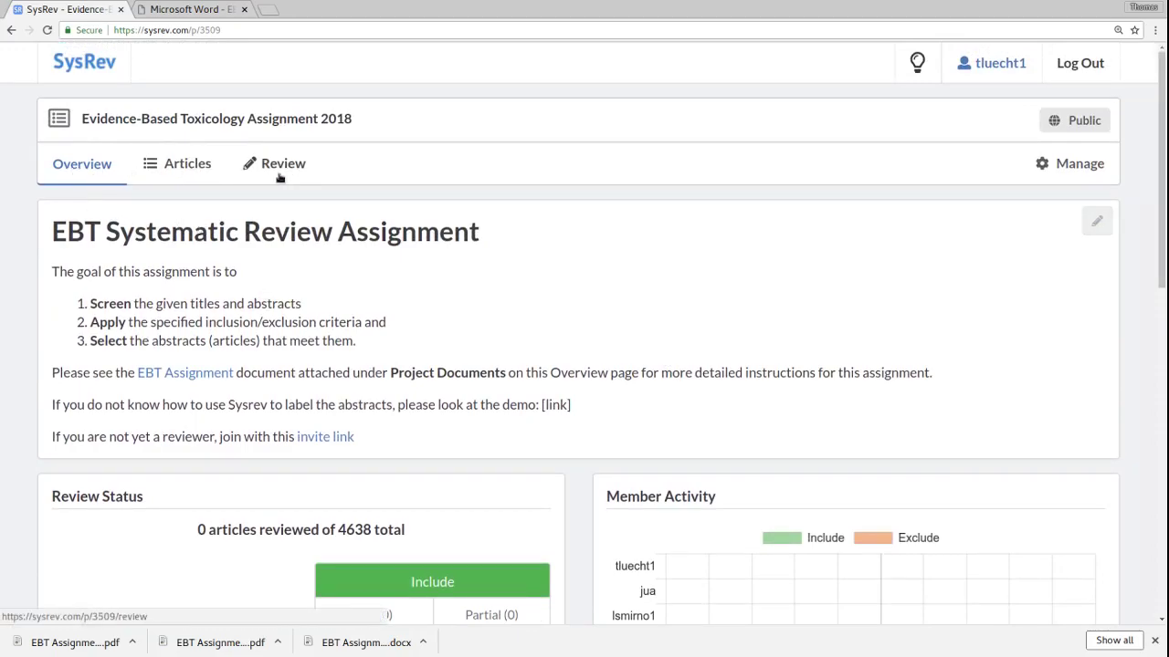
pyautogui.click(251, 173)
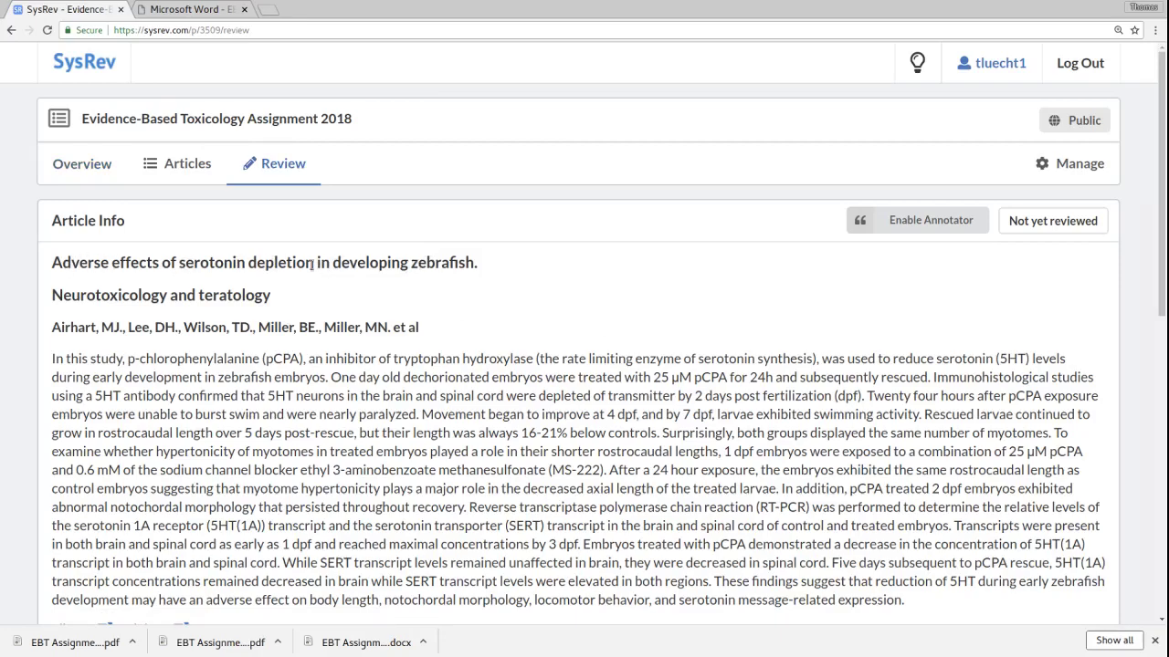
pyautogui.scroll(-2, 502, 311)
pyautogui.scroll(-1, 504, 318)
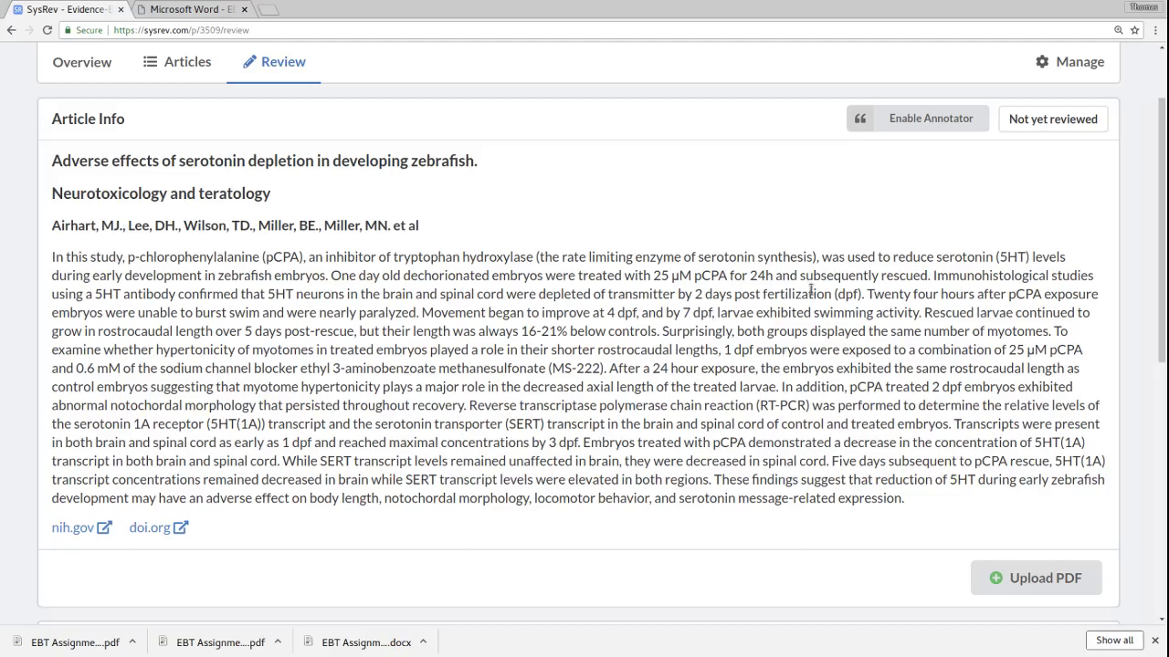
pyautogui.scroll(-1, 430, 345)
pyautogui.scroll(-2, 430, 346)
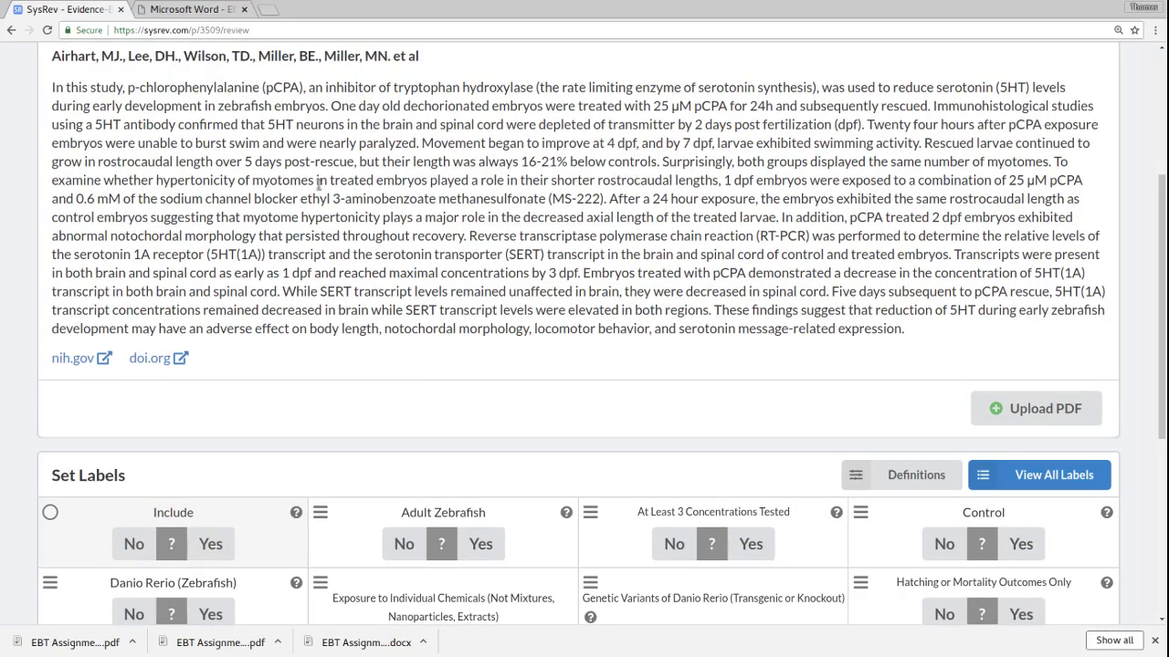
pyautogui.scroll(-3, 319, 183)
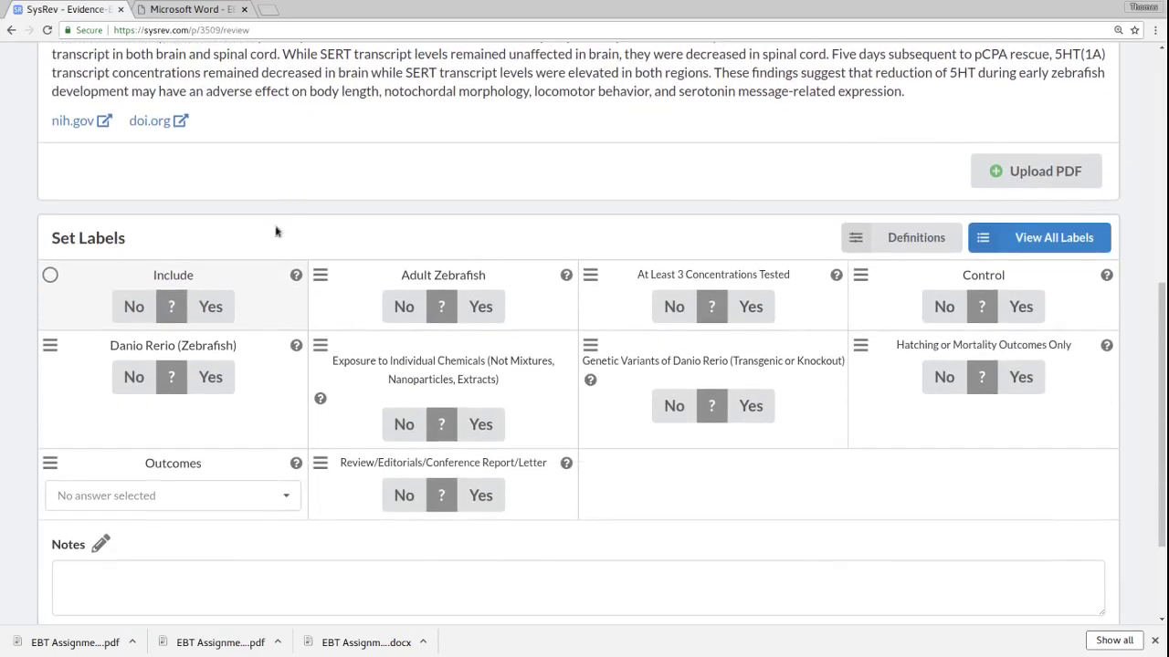
pyautogui.click(209, 308)
pyautogui.click(128, 308)
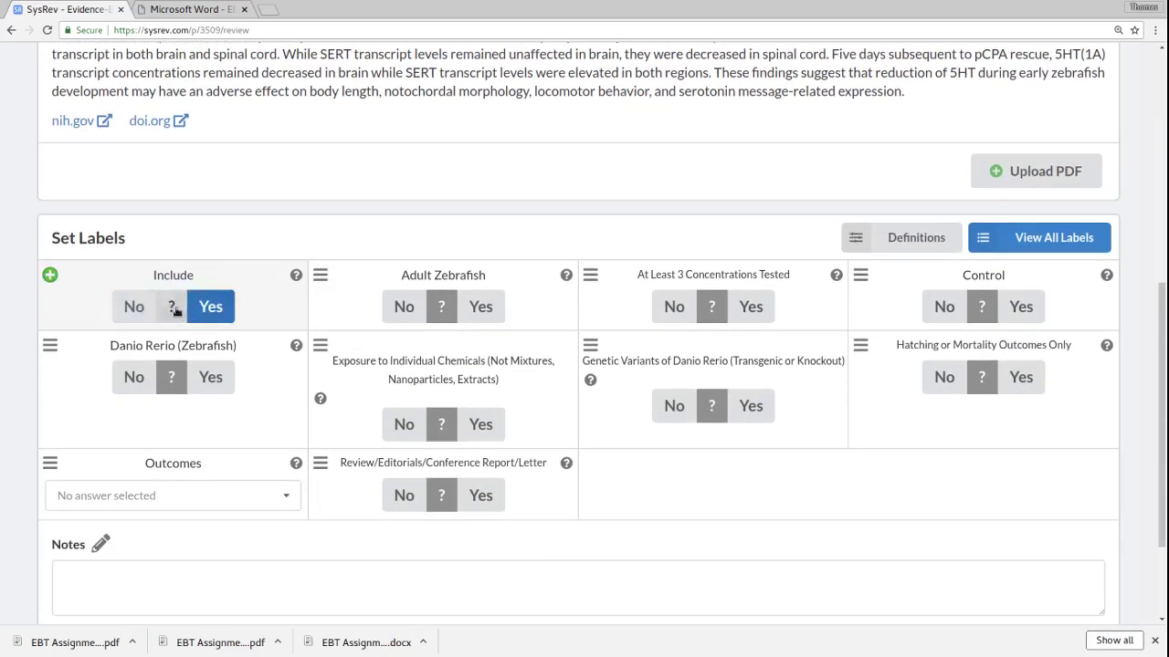
pyautogui.click(172, 309)
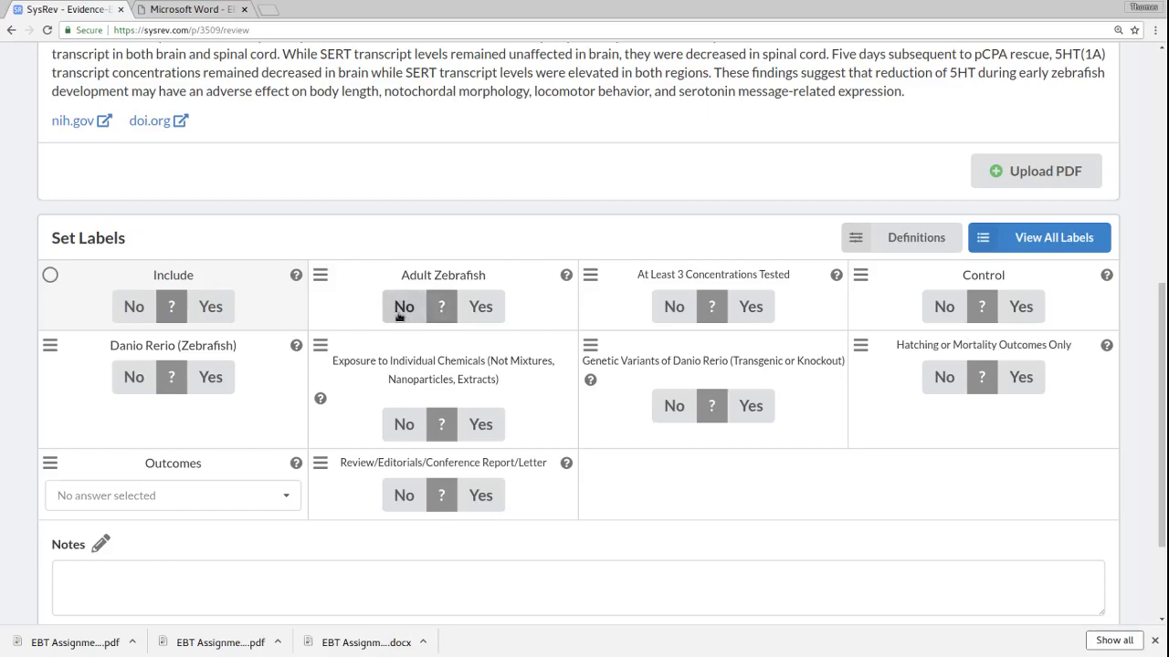
# Label Adult Zebrafish as No, and At Least 3 Concentrations Tested, Control and Danio Rerio (Zebrafish) as Yes.
pyautogui.moveTo(412, 278)
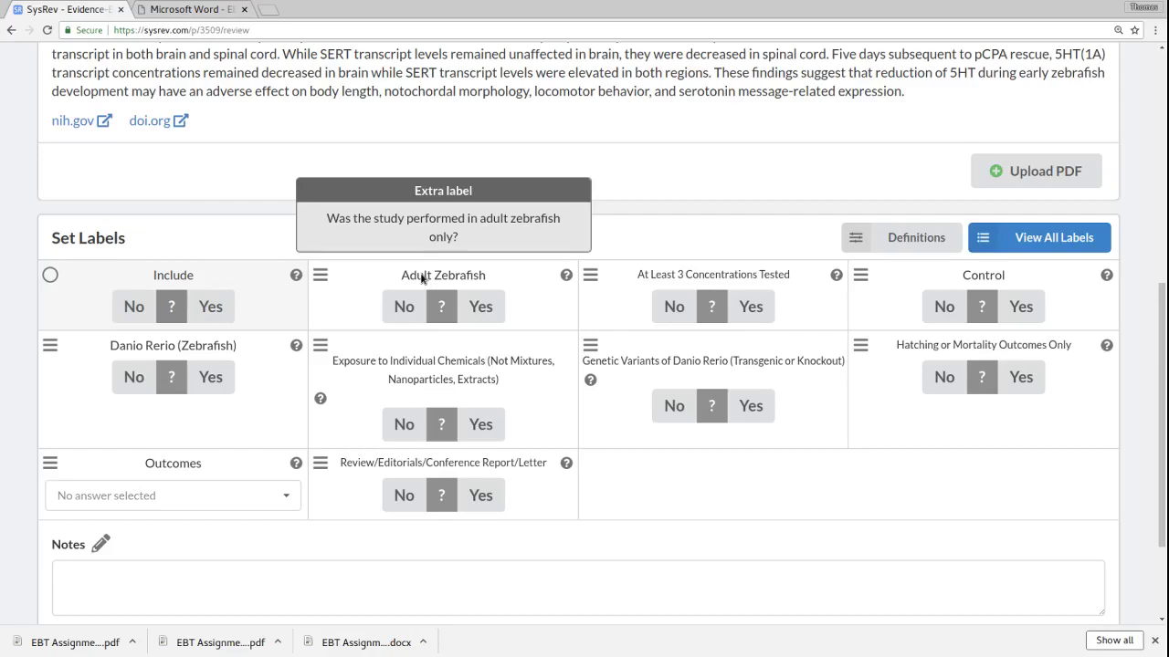
pyautogui.click(409, 305)
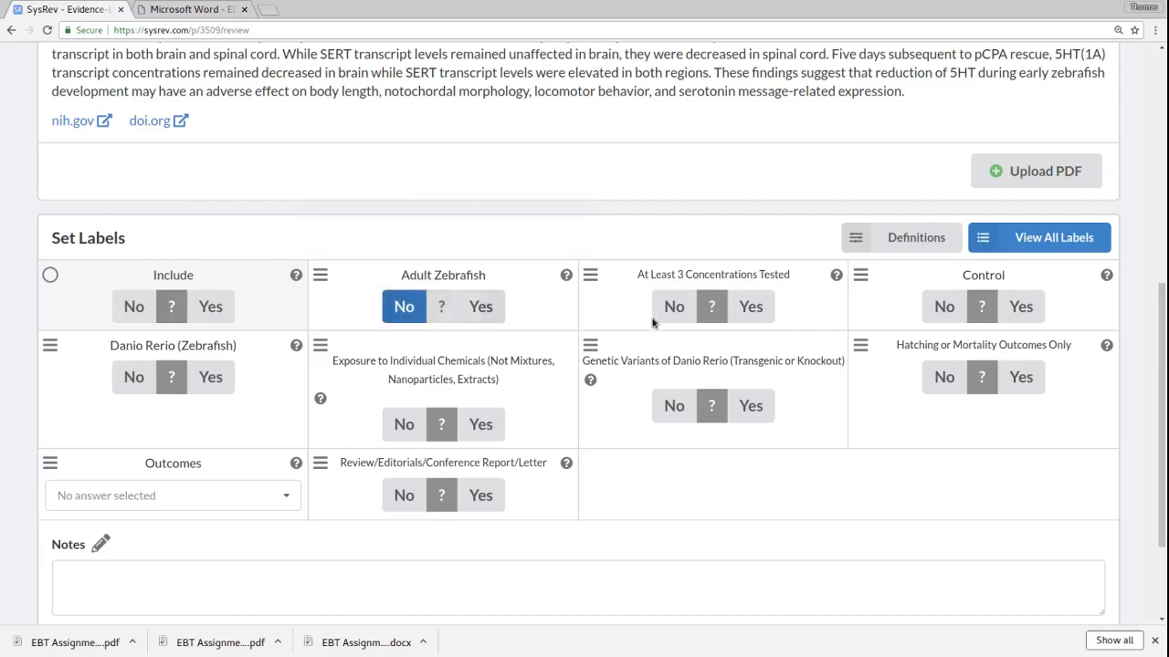
pyautogui.moveTo(679, 282)
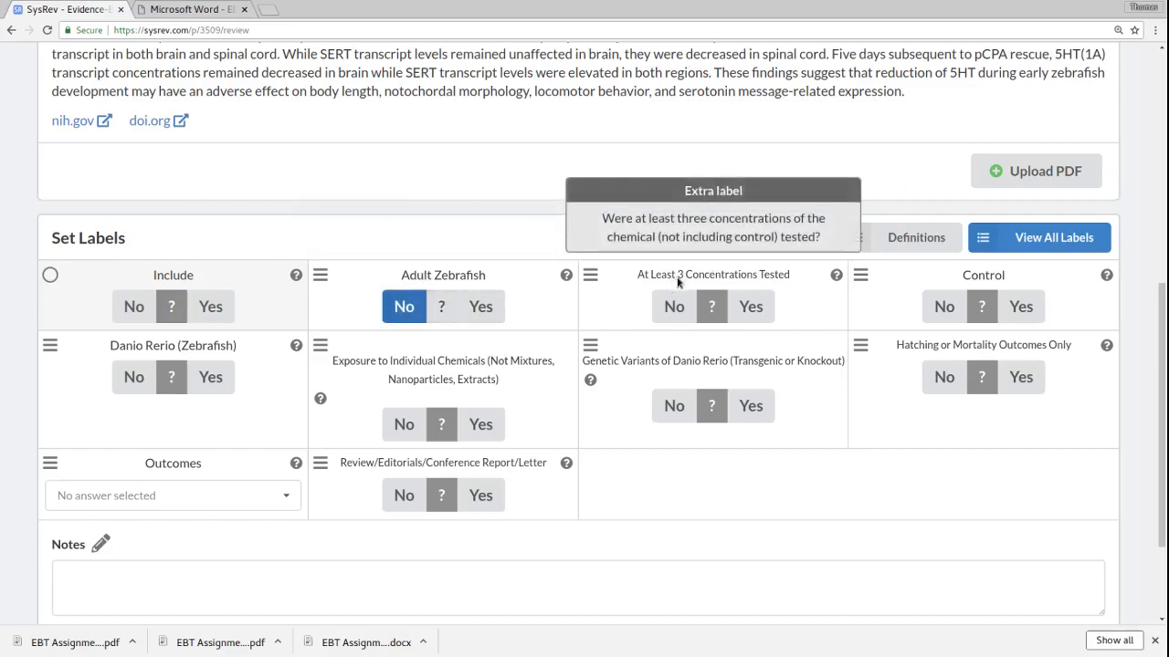
pyautogui.click(760, 308)
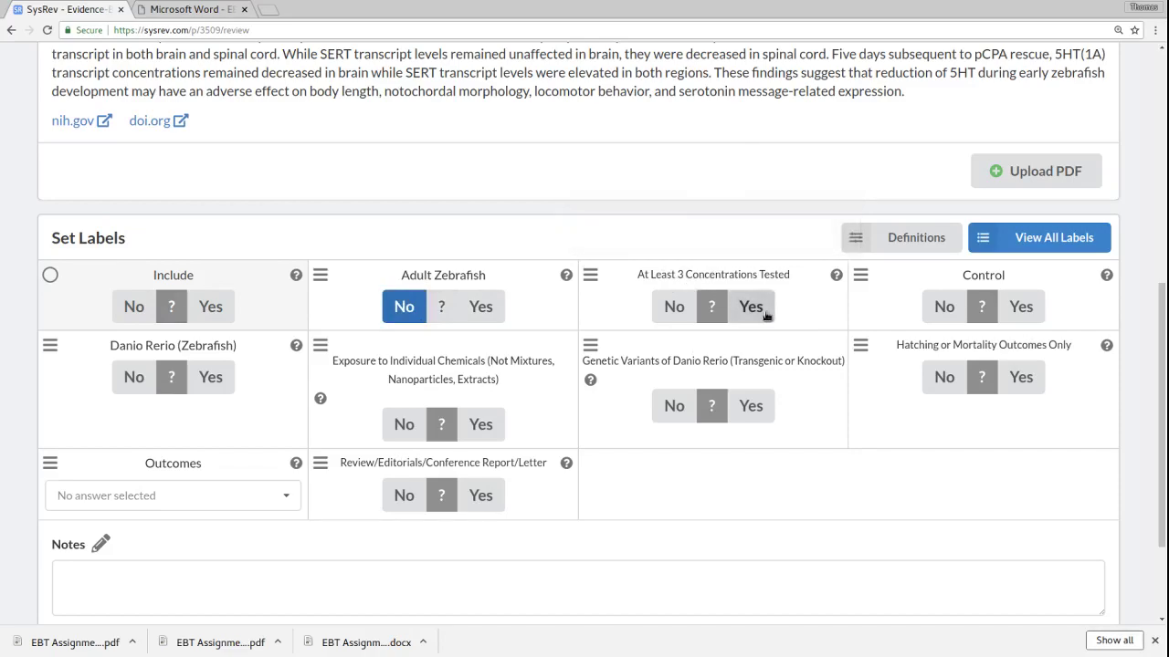
pyautogui.click(1013, 311)
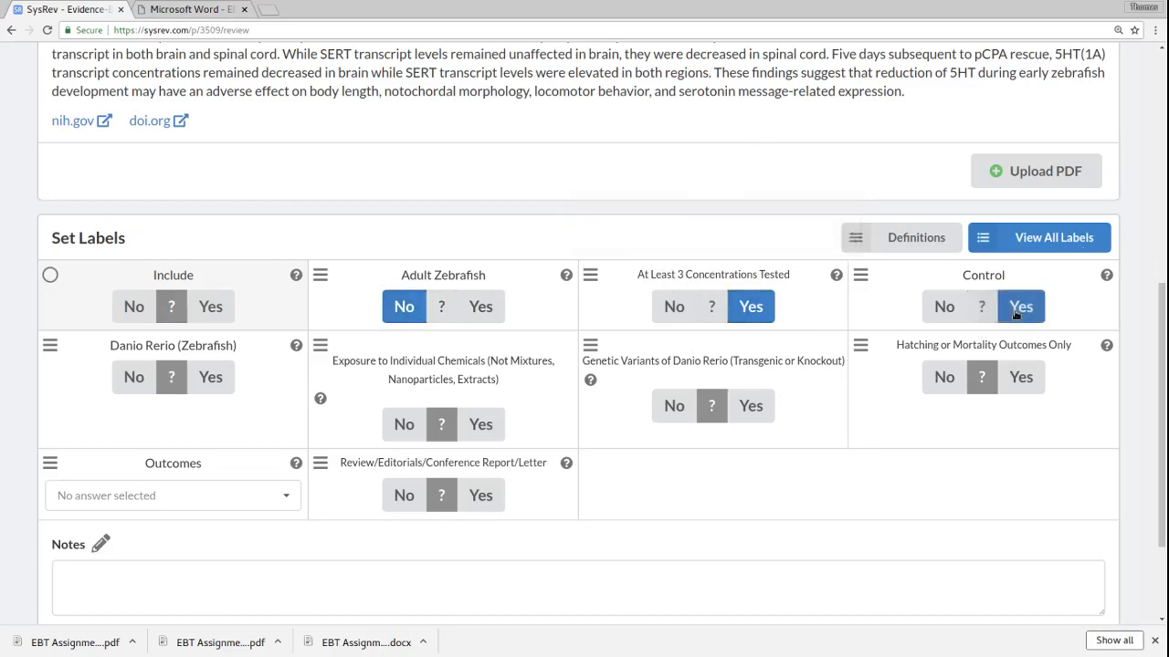
pyautogui.click(209, 378)
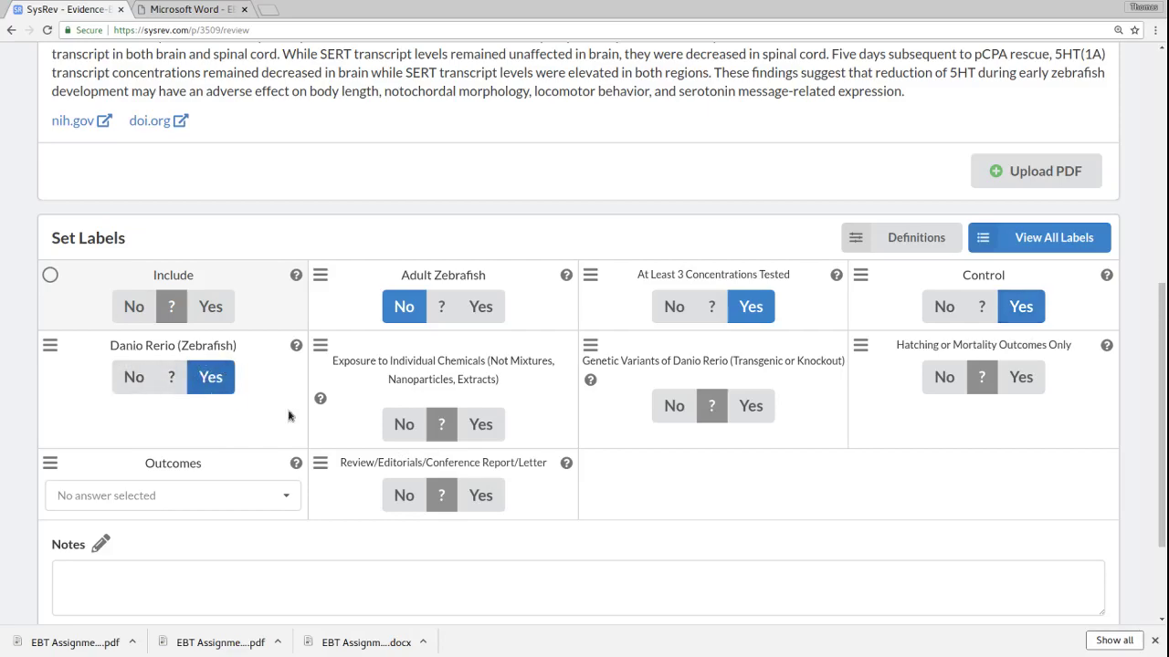
# Answer No for Exposure to Individual Chemicals, Yes for Genetic Variants of Danio Rerio, and No for Hatching or Mortality Outcomes Only.
pyautogui.moveTo(469, 387)
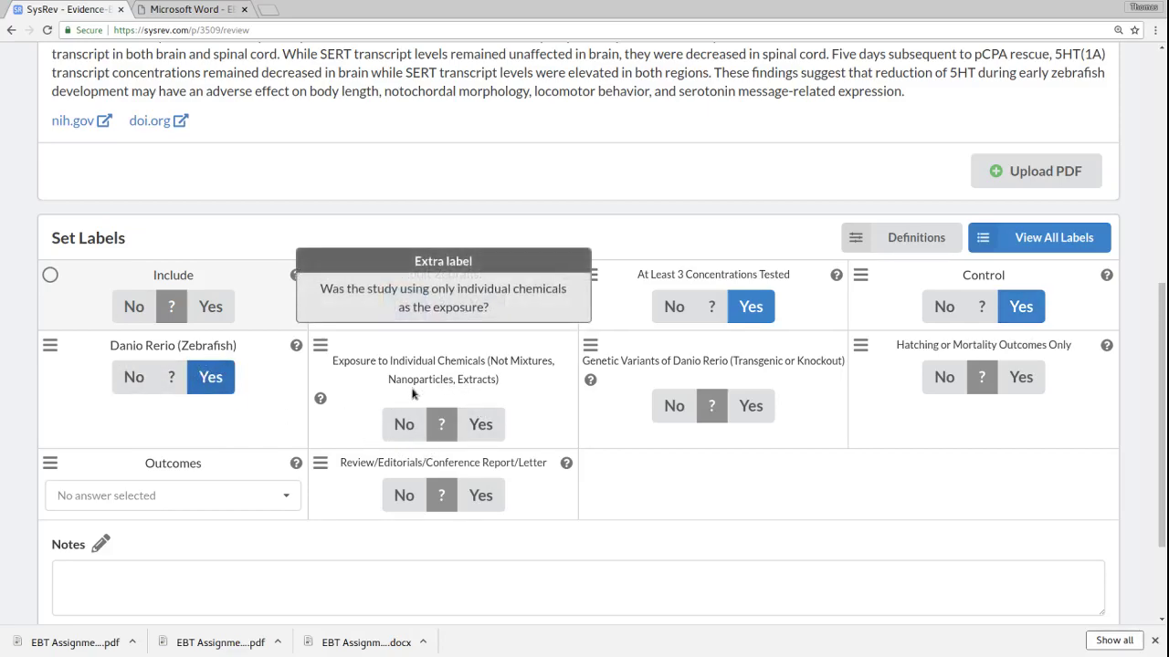
pyautogui.click(404, 307)
pyautogui.click(403, 423)
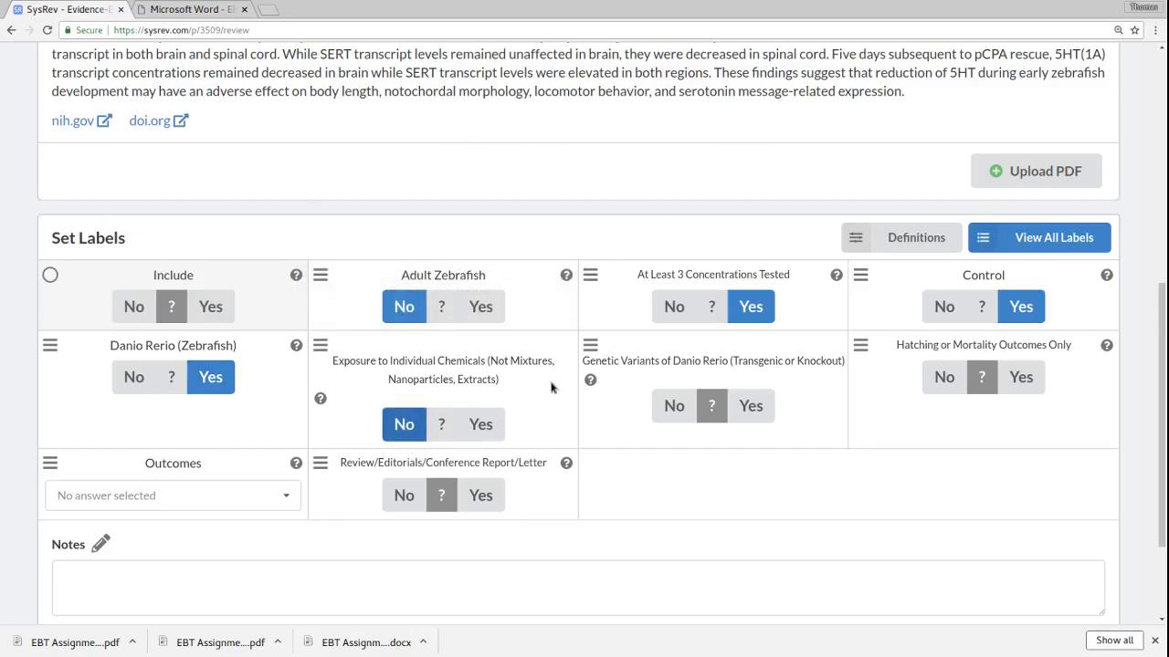
pyautogui.moveTo(767, 369)
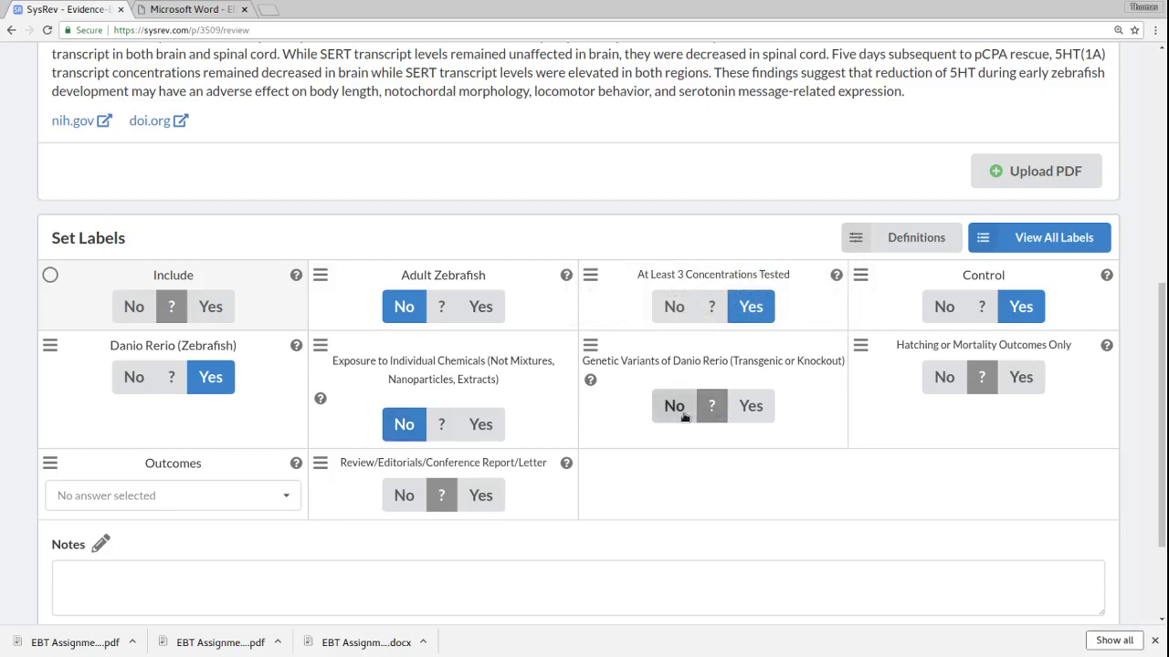
pyautogui.click(746, 410)
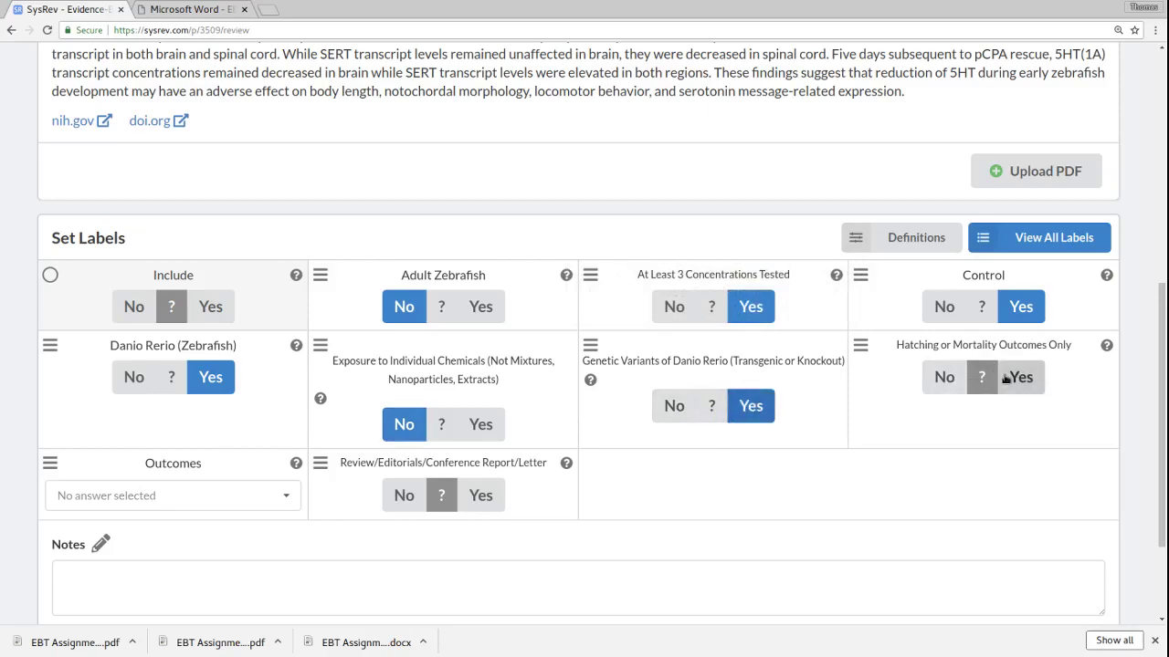
pyautogui.click(945, 379)
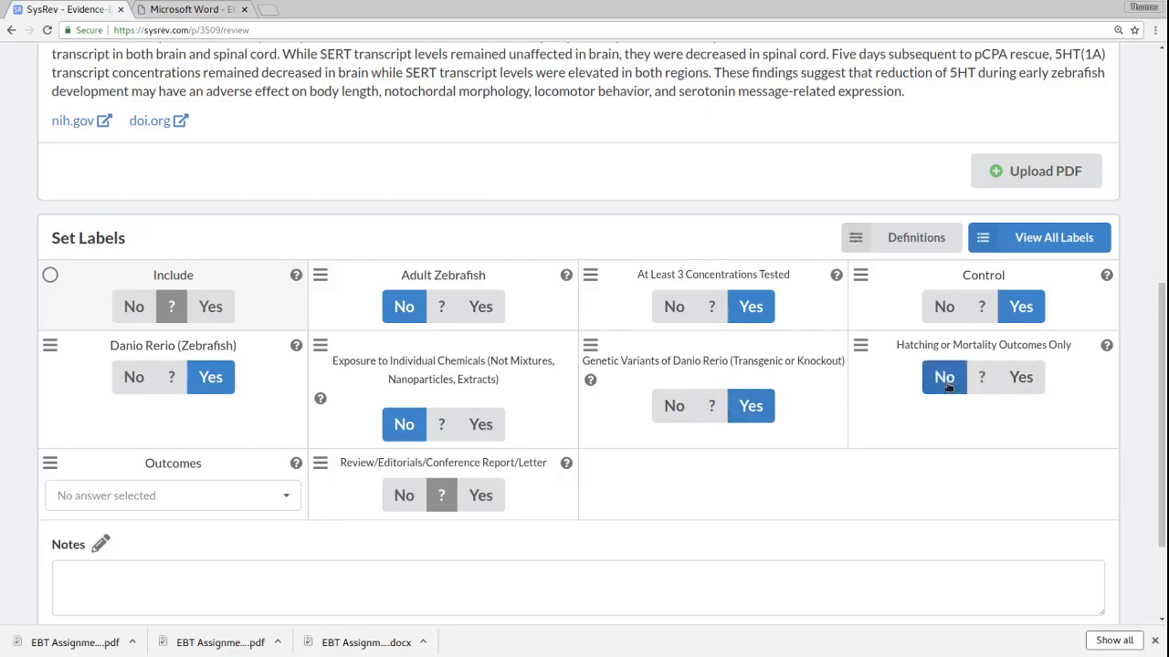
# Add Head malformation (eyes/brain/jaw/mouth/otolith structures) and Yolk sac as the article's outcomes.
pyautogui.click(211, 498)
pyautogui.click(157, 392)
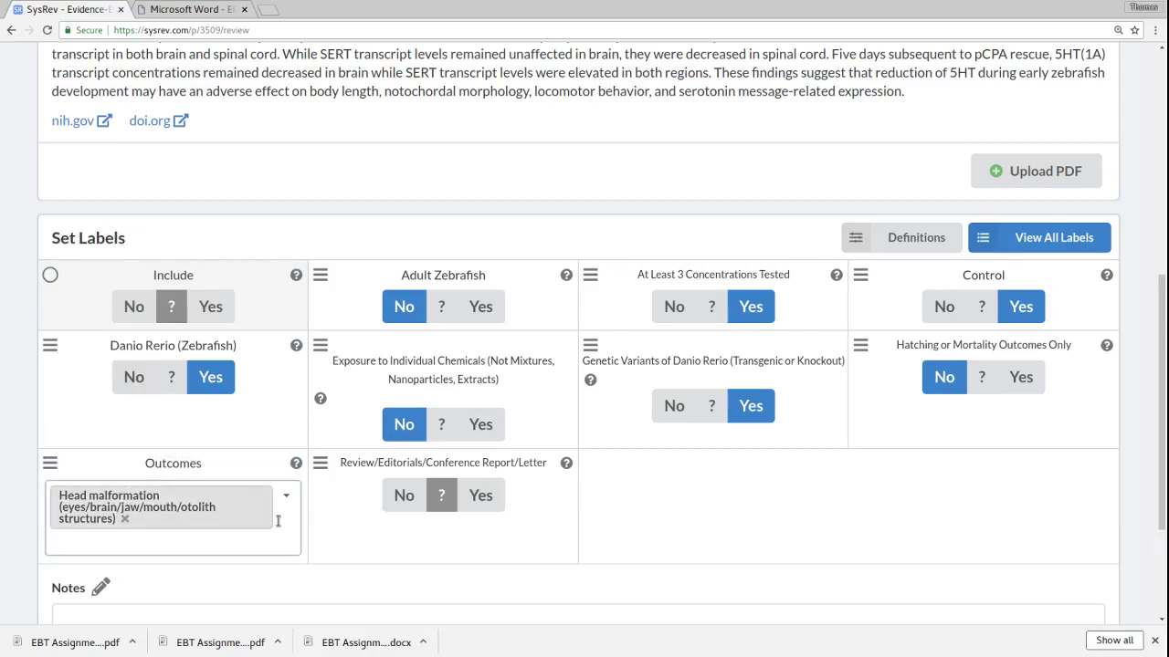
pyautogui.click(239, 493)
pyautogui.click(164, 435)
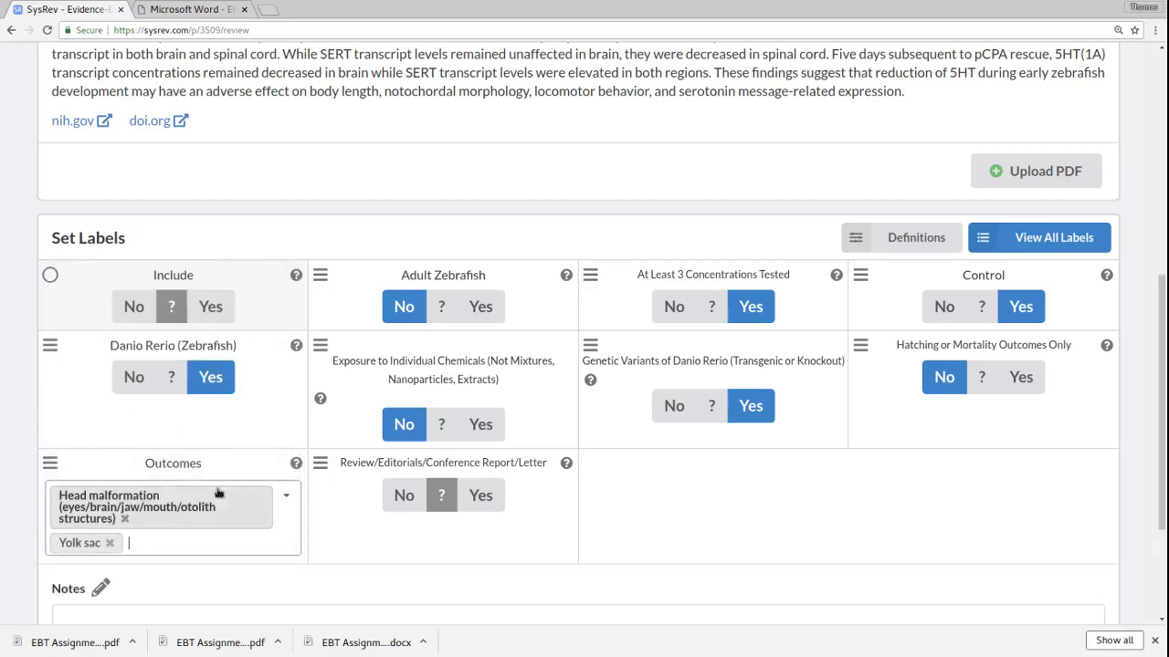
# Set the Review/Editorials/Conference Report/Letter, Include and Genetic Variants of Danio Rerio labels to No.
pyautogui.click(478, 496)
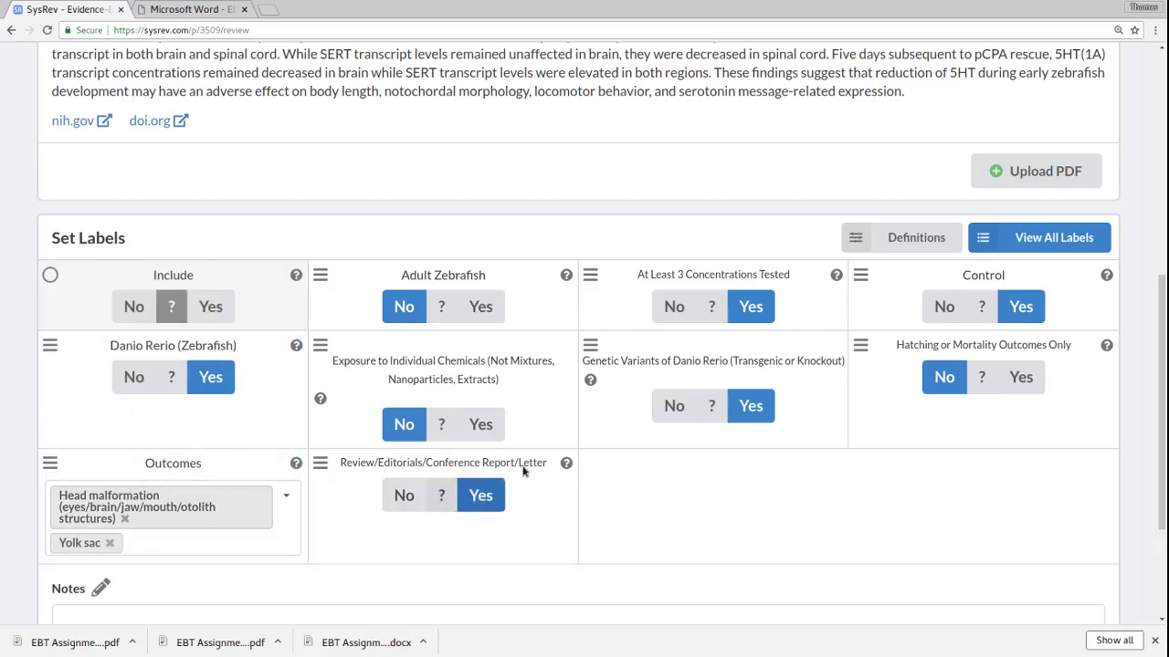
pyautogui.click(395, 493)
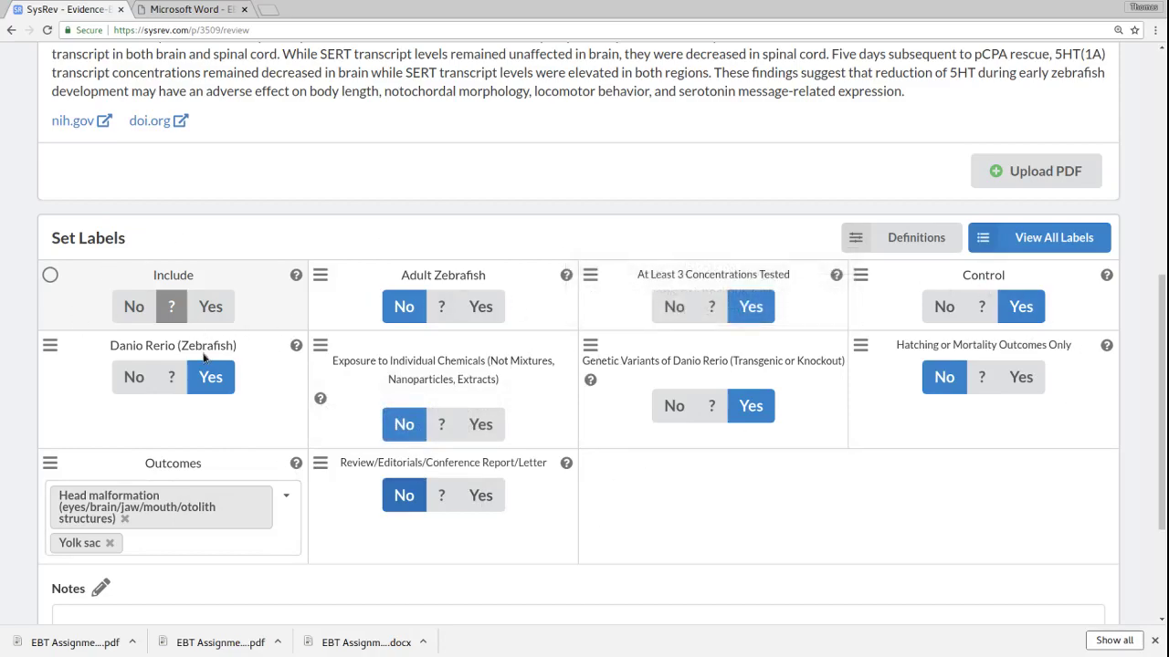
pyautogui.click(133, 312)
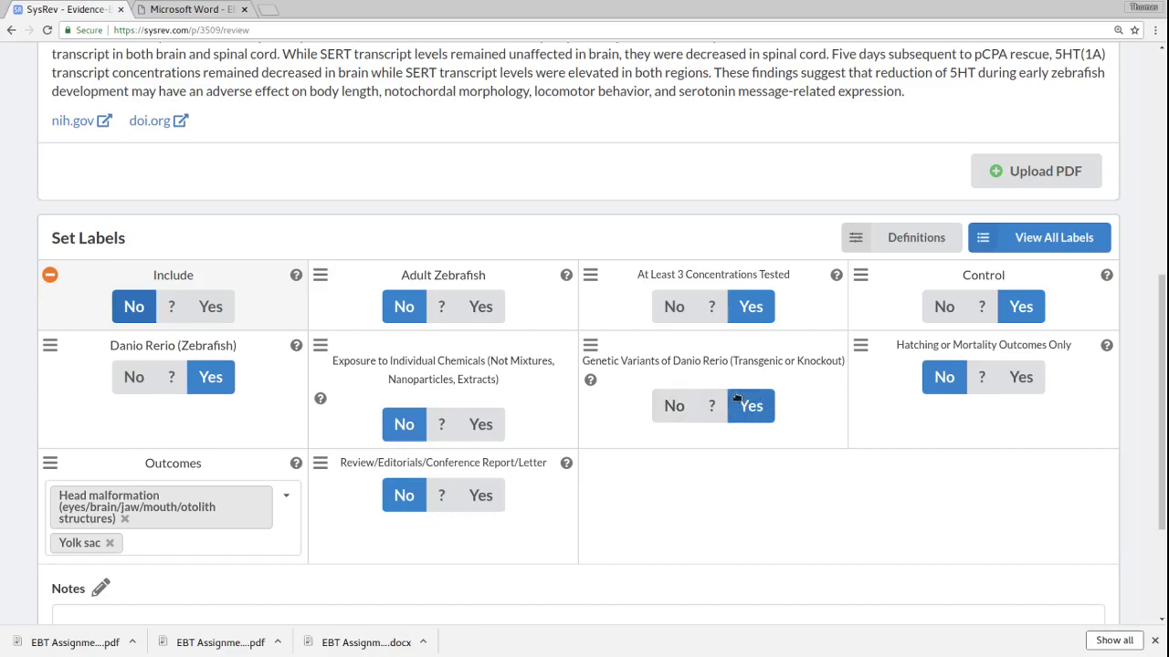
pyautogui.click(672, 407)
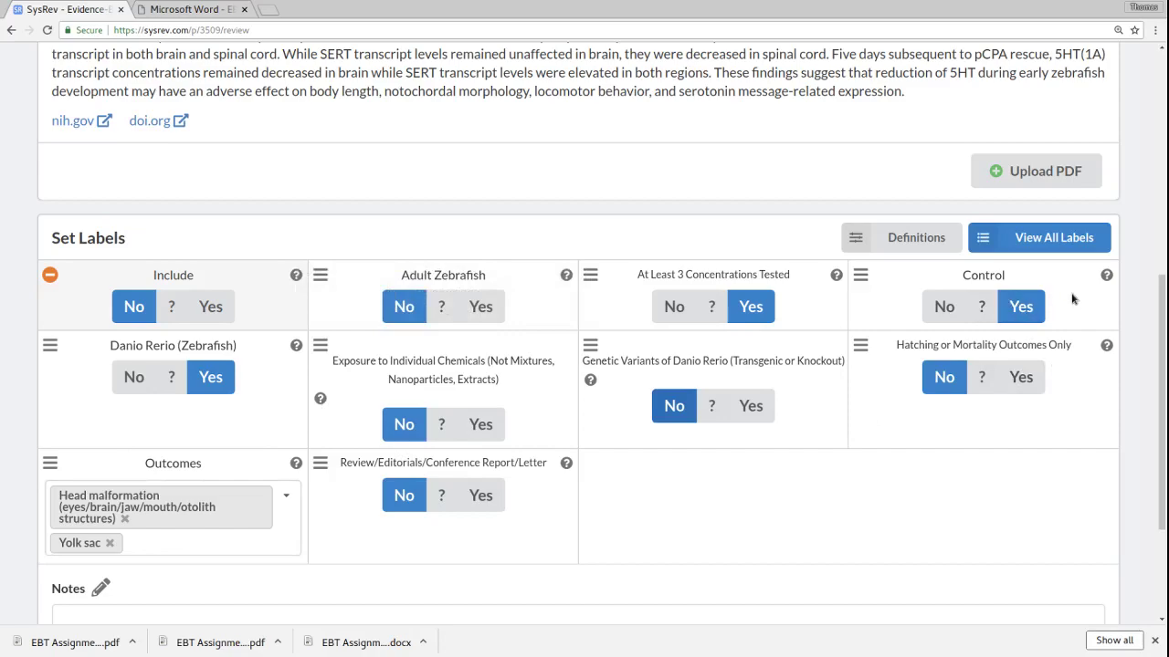
# Switch the Include label to Yes, and reset it to the undecided ? answer.
pyautogui.moveTo(386, 338)
pyautogui.click(207, 315)
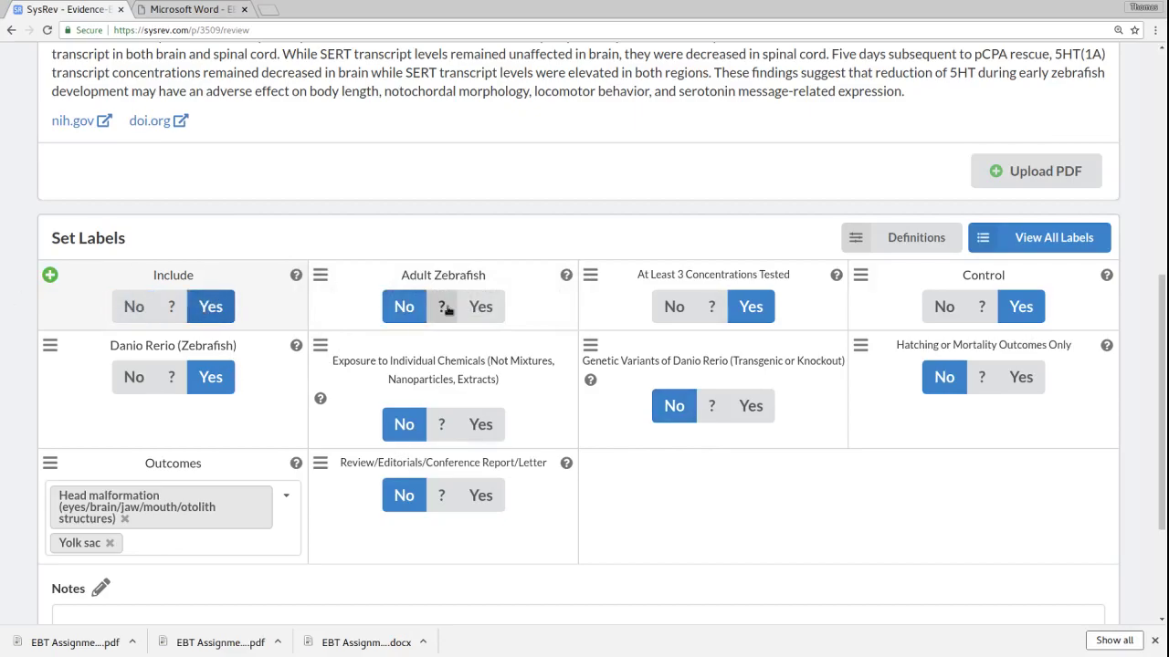
pyautogui.click(171, 306)
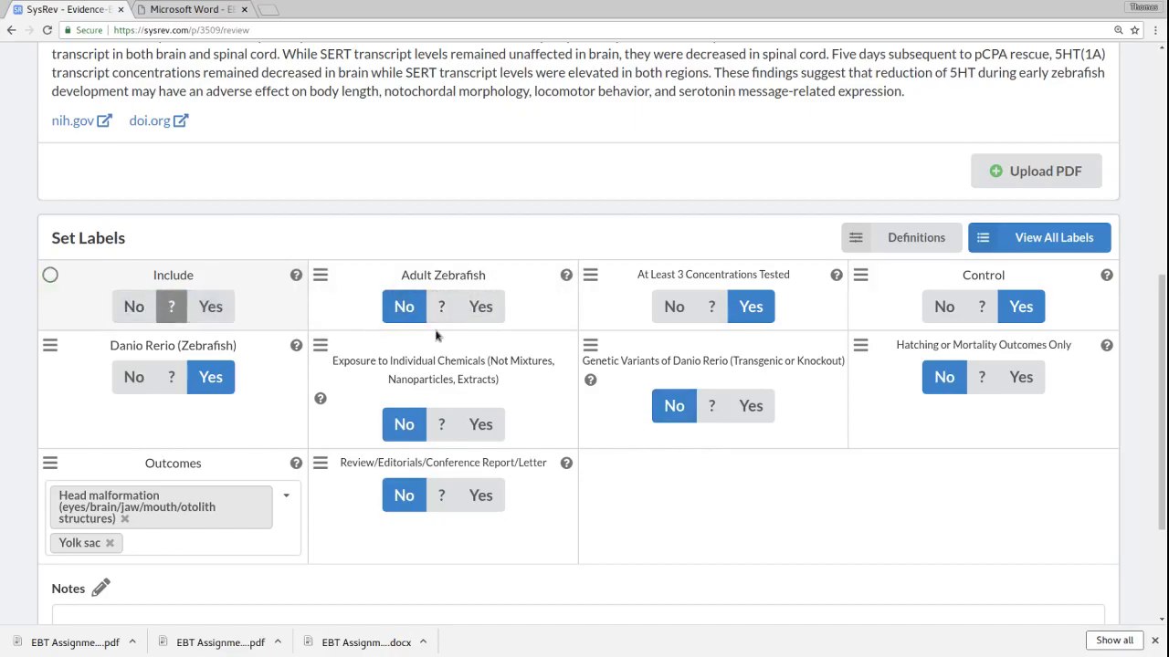
# Activate the empty Notes field below the labels, and skip the article without saving its labels.
pyautogui.scroll(-3, 855, 375)
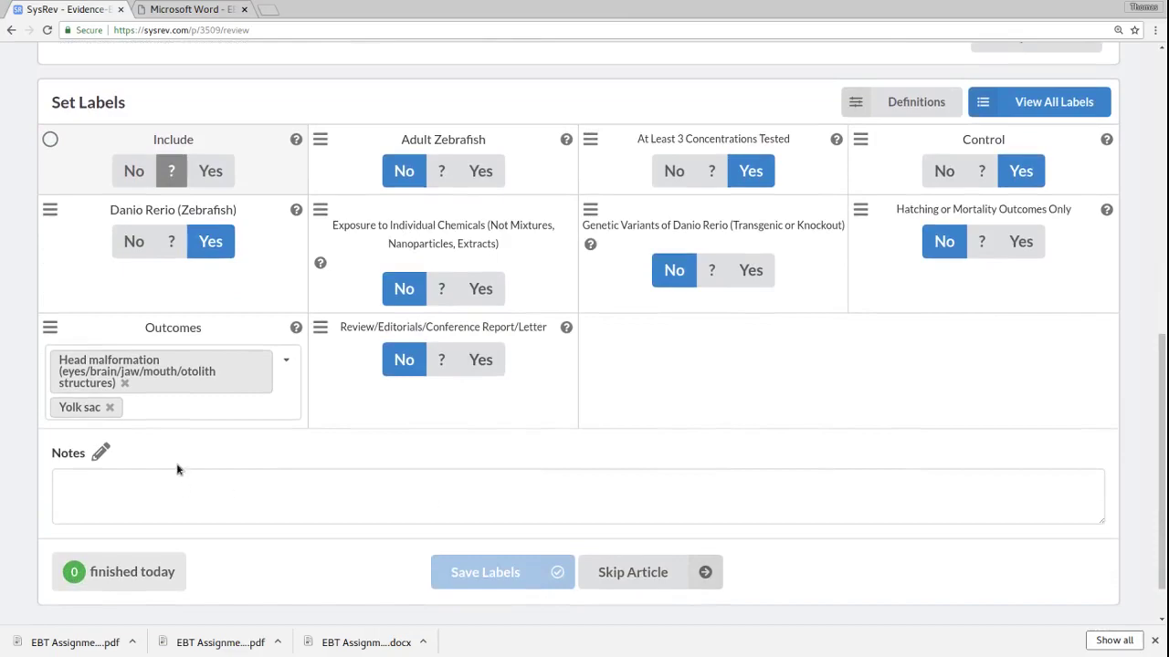
pyautogui.click(180, 491)
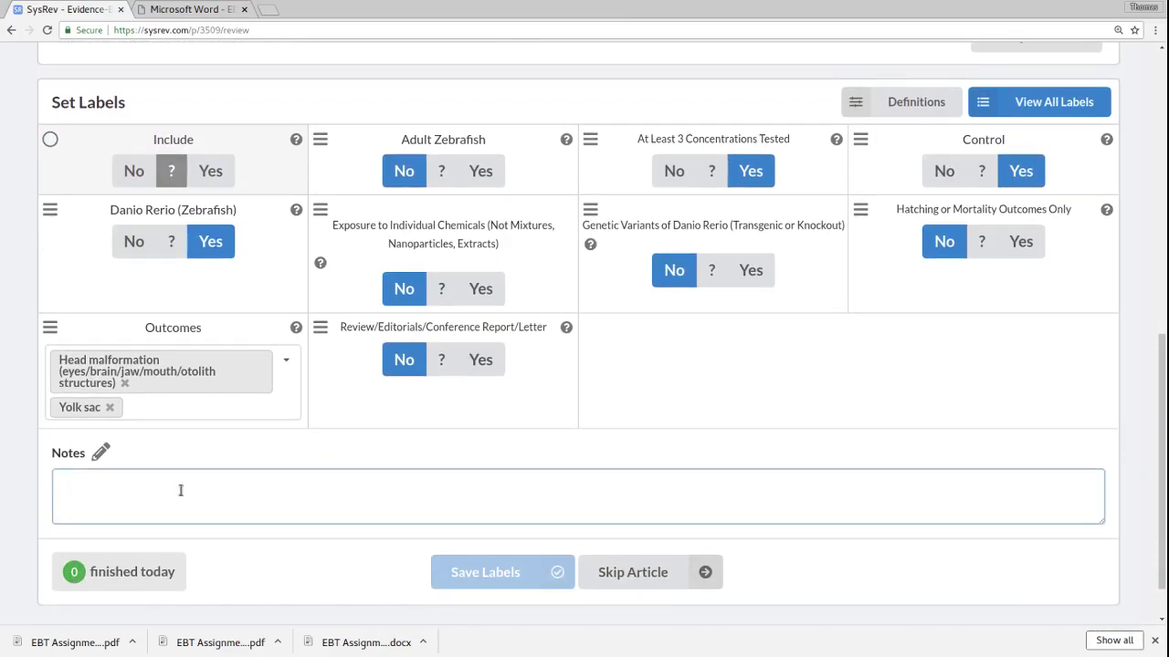
pyautogui.scroll(-1, 539, 353)
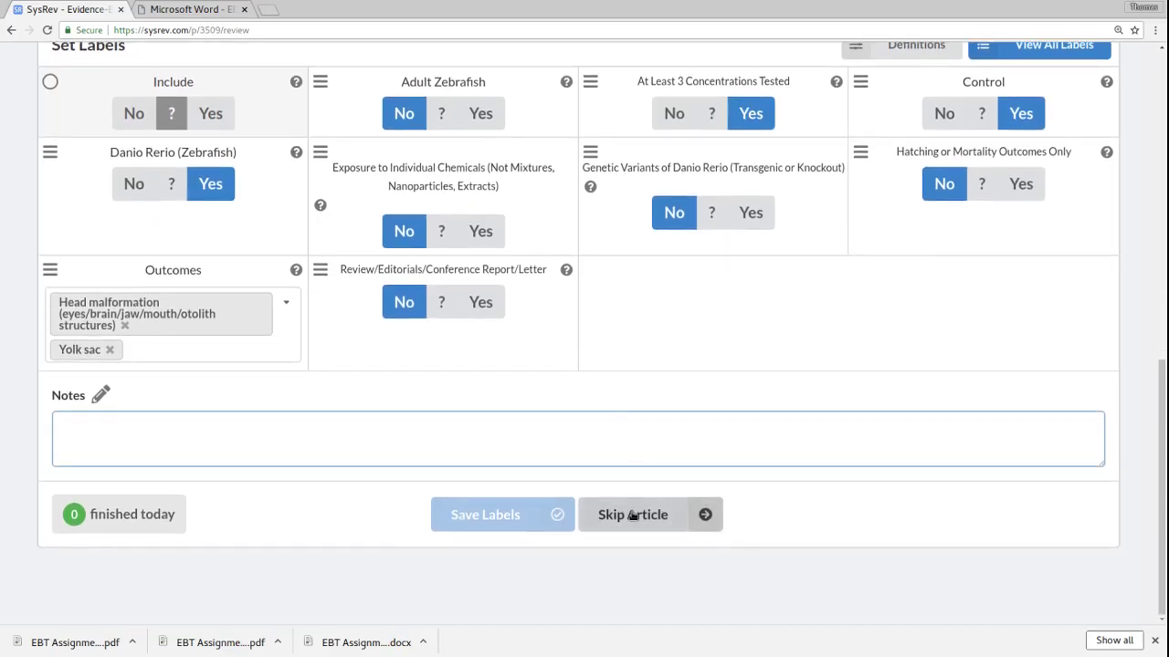
pyautogui.click(639, 516)
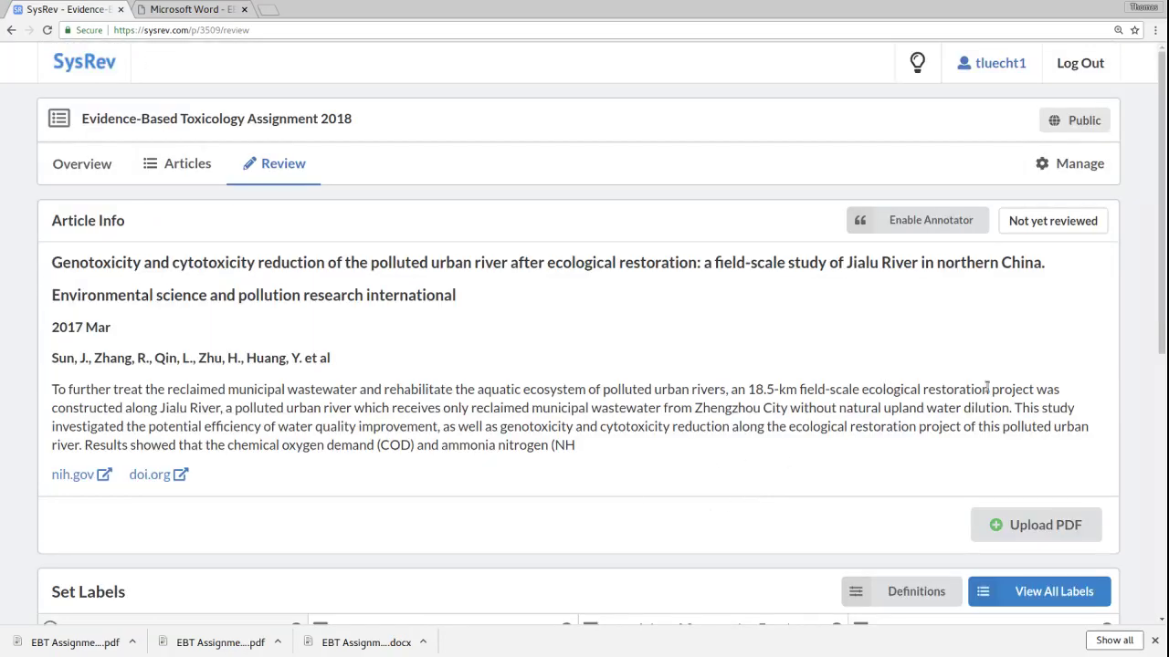
# Check the finished-today counter below the new article's labels, and view the review status and member activity in the project overview.
pyautogui.scroll(-5, 983, 390)
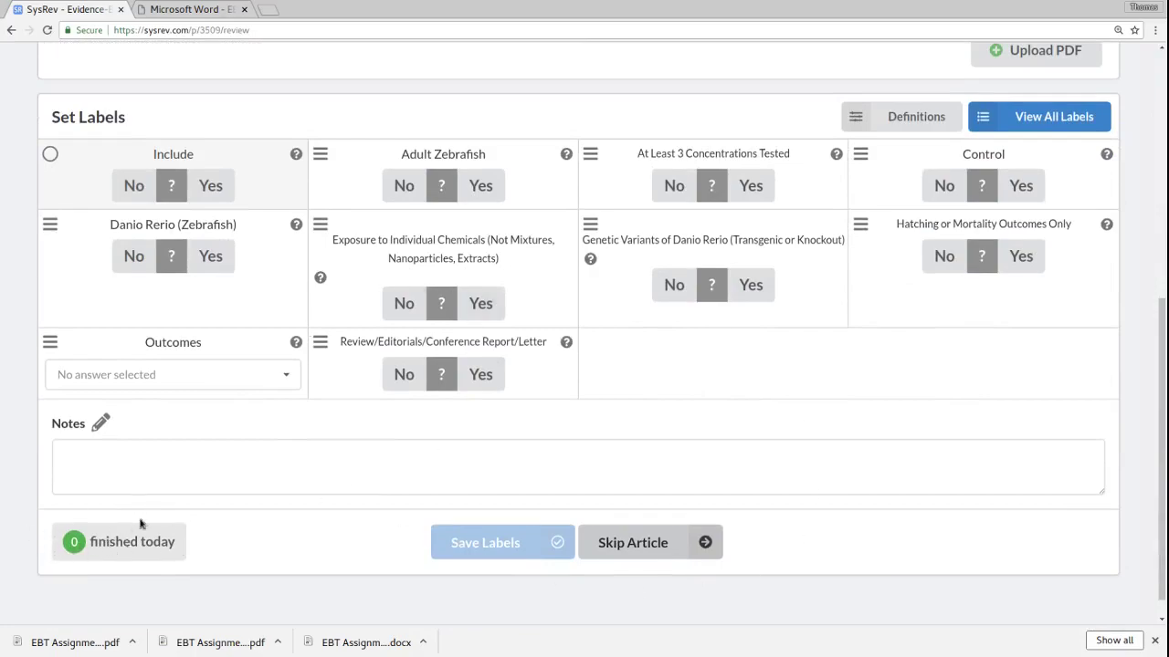
pyautogui.scroll(5, 295, 446)
pyautogui.click(83, 164)
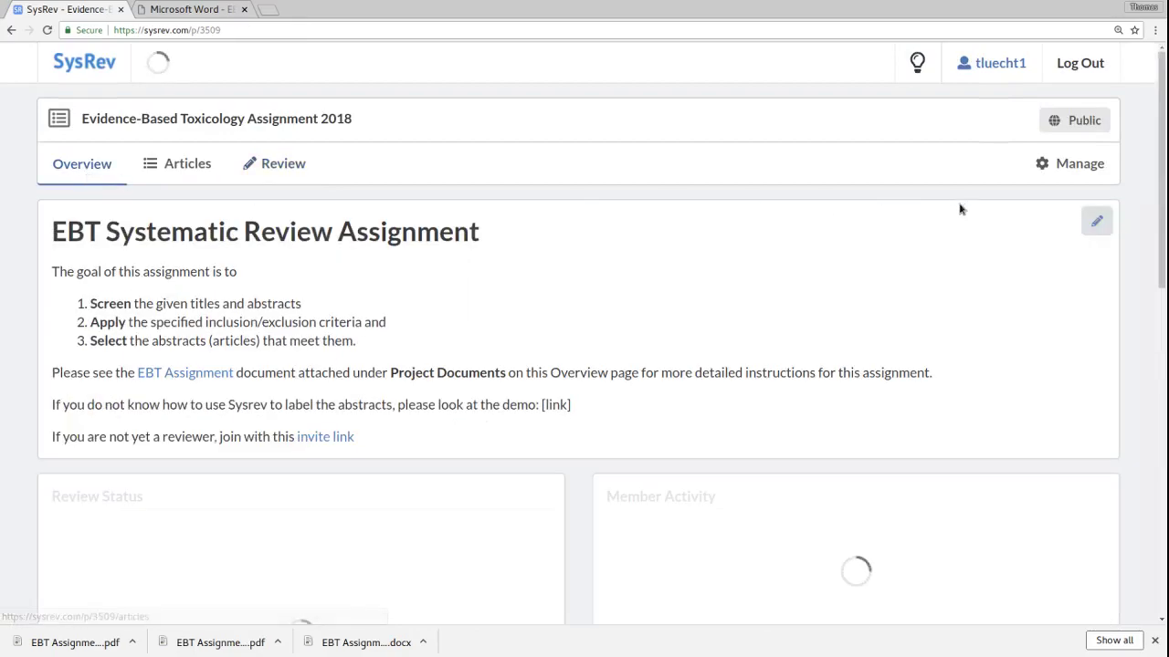
pyautogui.scroll(-2, 739, 383)
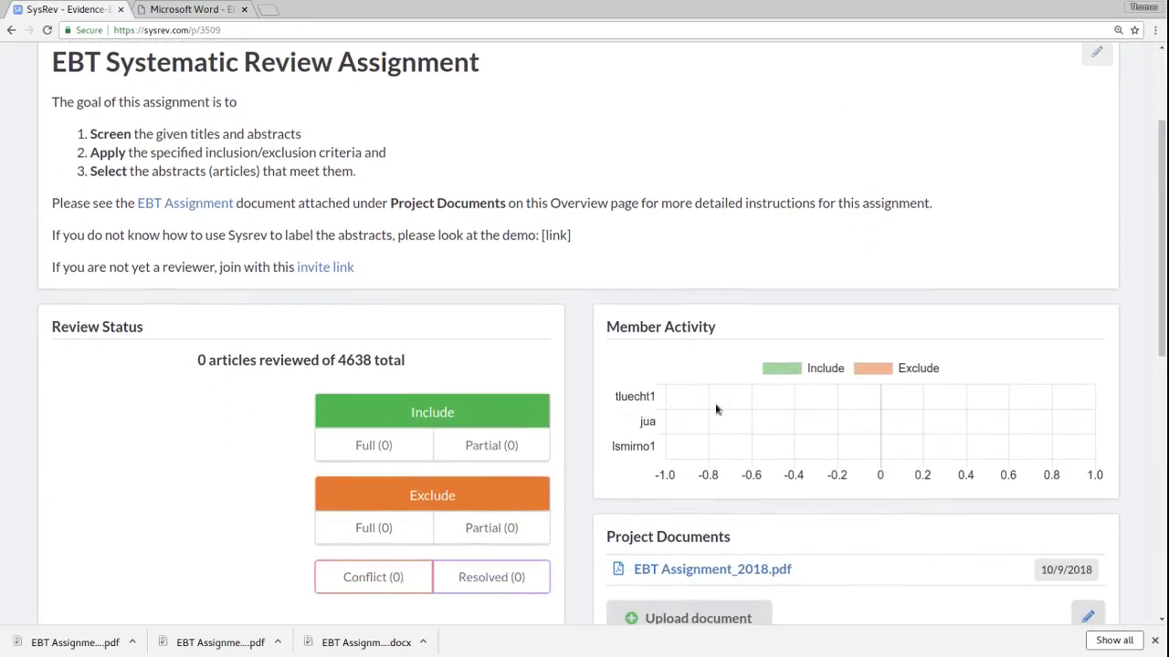